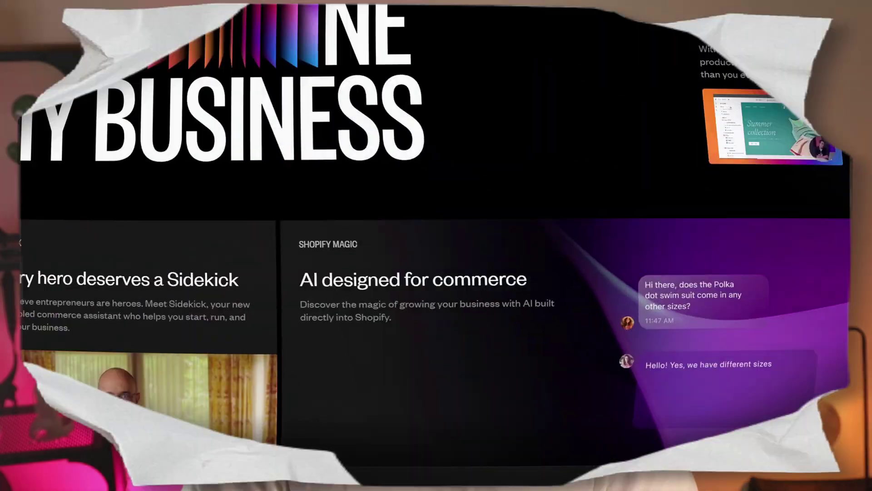
# Step: Scroll the Summer '23 Editions page down to the Shopify Bundles and Subscriptions app cards
pyautogui.scroll(-2, 436, 273)
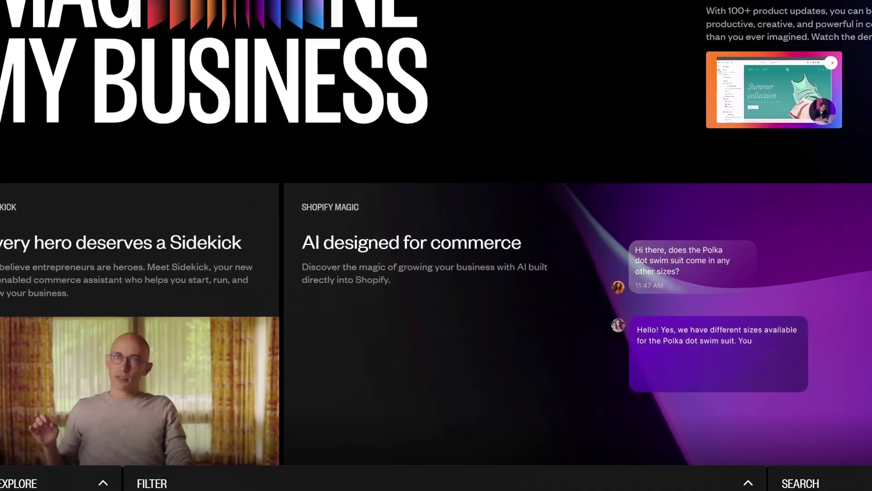
pyautogui.scroll(-3, 436, 245)
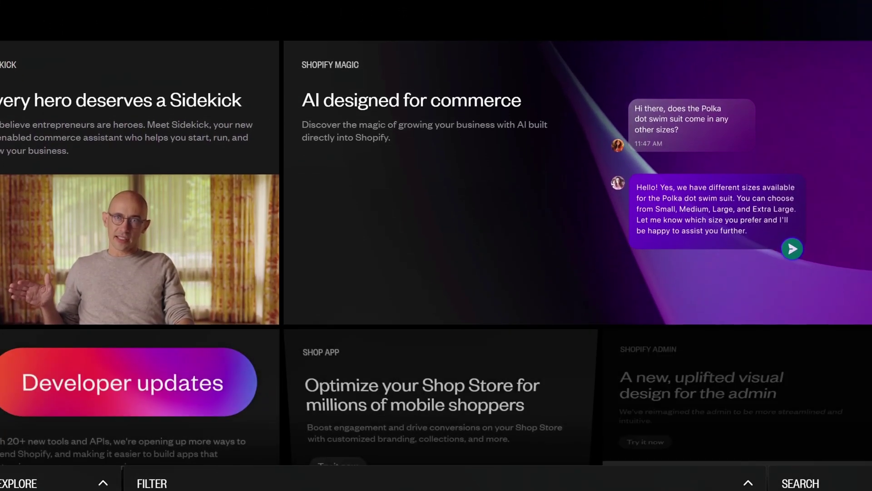
pyautogui.scroll(-3, 436, 246)
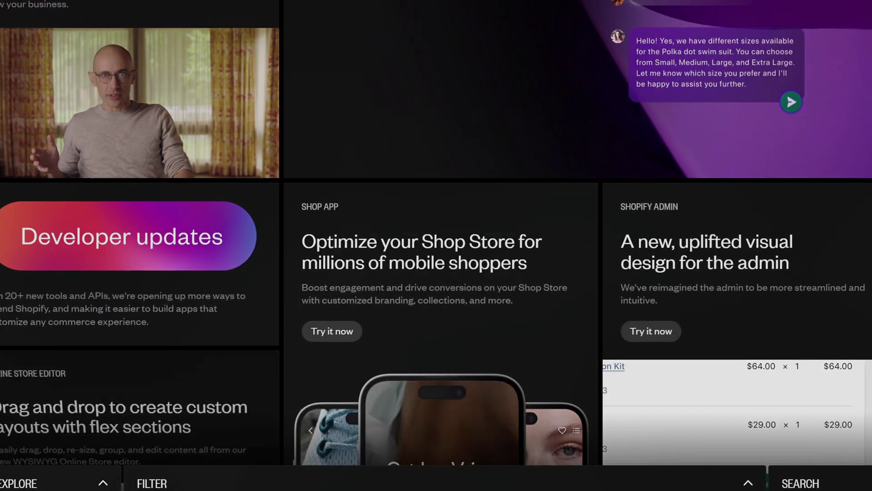
pyautogui.scroll(-3, 436, 245)
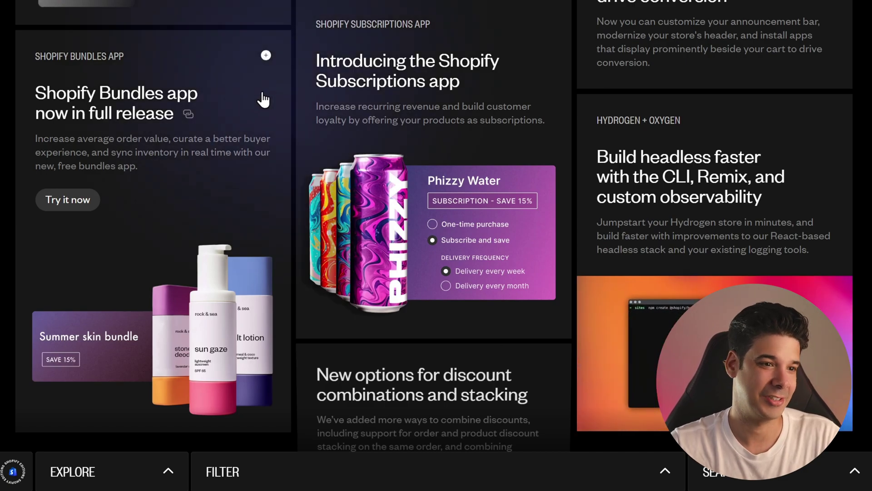
# Step: Open the Shopify Bundles announcement article and highlight its opening sentence about bundles
pyautogui.click(156, 111)
pyautogui.moveTo(166, 318); pyautogui.dragTo(246, 336)
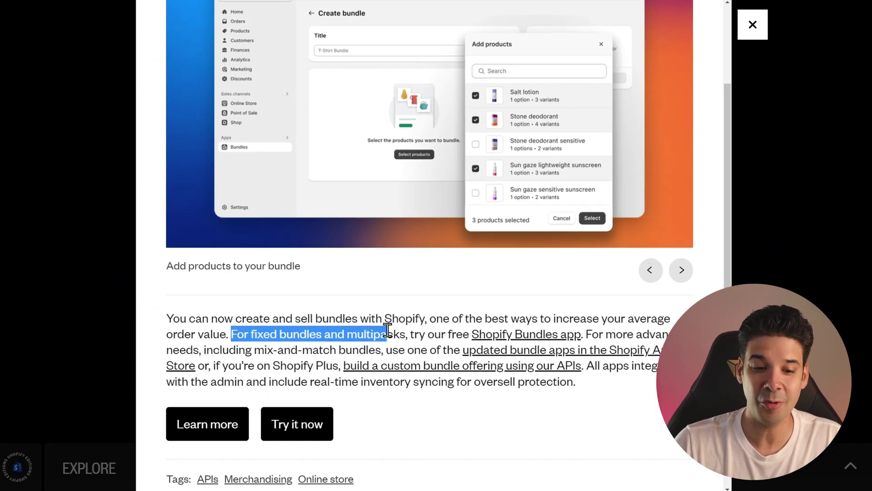
pyautogui.moveTo(403, 333); pyautogui.dragTo(408, 384)
pyautogui.scroll(1, 408, 384)
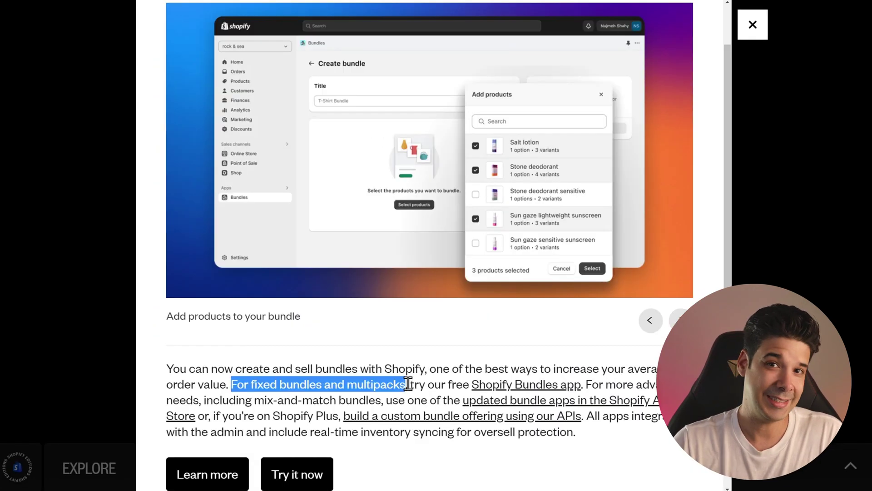
pyautogui.scroll(1, 535, 348)
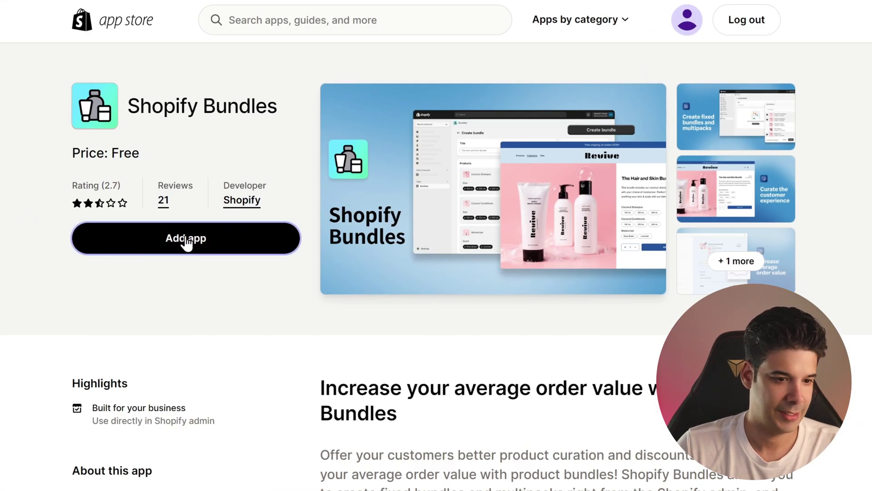
# Step: Install the Shopify Bundles app and title the new bundle 'Workout'
pyautogui.click(184, 240)
pyautogui.click(670, 101)
pyautogui.click(471, 359)
pyautogui.write('Workout Bundle')
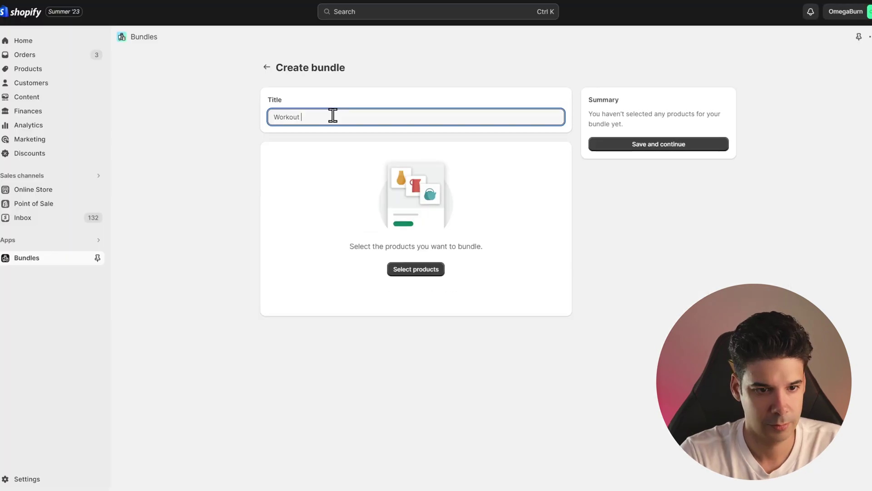
# Step: Add I Hate Cardio, Getting Donuts and Eat Pray Lift, then highlight the 343-variant limit warning
pyautogui.click(415, 269)
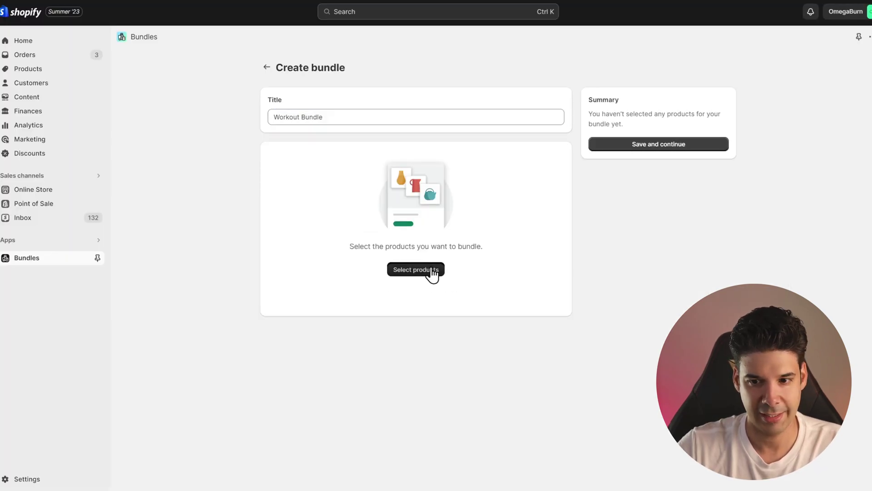
pyautogui.scroll(-15, 432, 275)
pyautogui.click(297, 183)
pyautogui.scroll(4, 297, 205)
pyautogui.click(297, 221)
pyautogui.scroll(3, 296, 221)
pyautogui.click(297, 166)
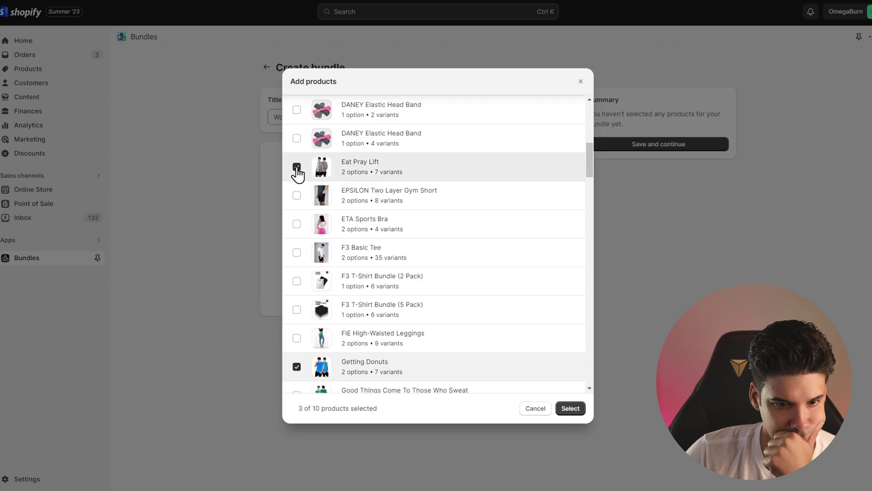
pyautogui.click(570, 408)
pyautogui.moveTo(604, 127); pyautogui.dragTo(663, 127)
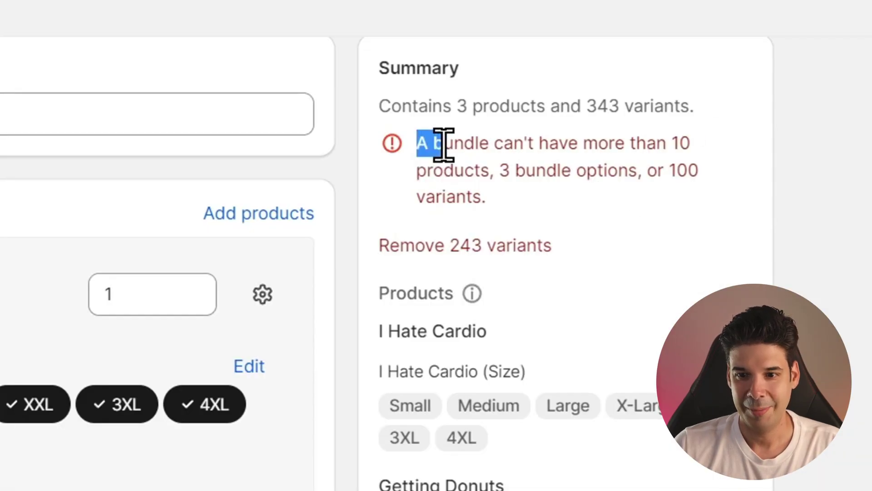
pyautogui.moveTo(583, 145); pyautogui.dragTo(485, 197)
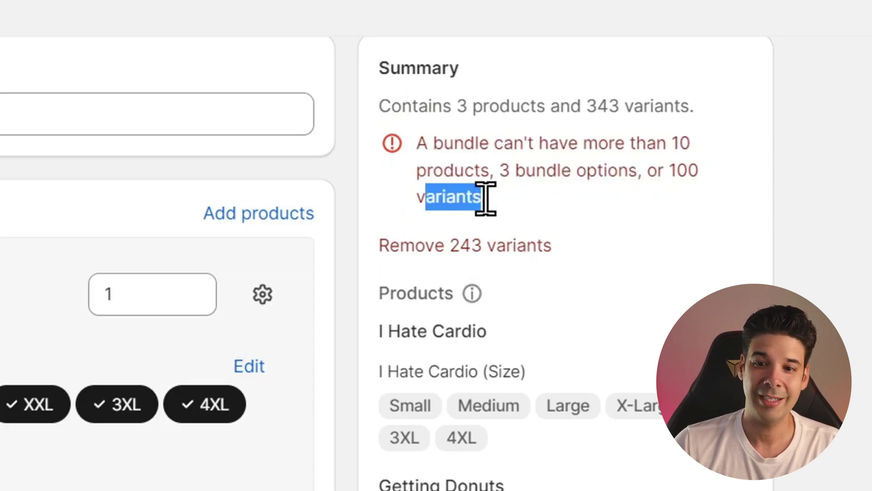
# Step: Emphasise the 100-variant limit in the warning and bring the size chips into view
pyautogui.click(475, 172)
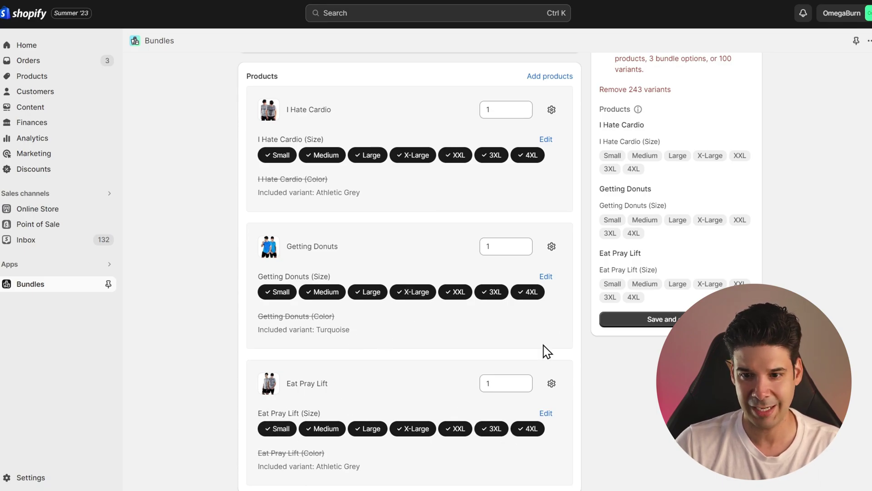
pyautogui.scroll(3, 547, 351)
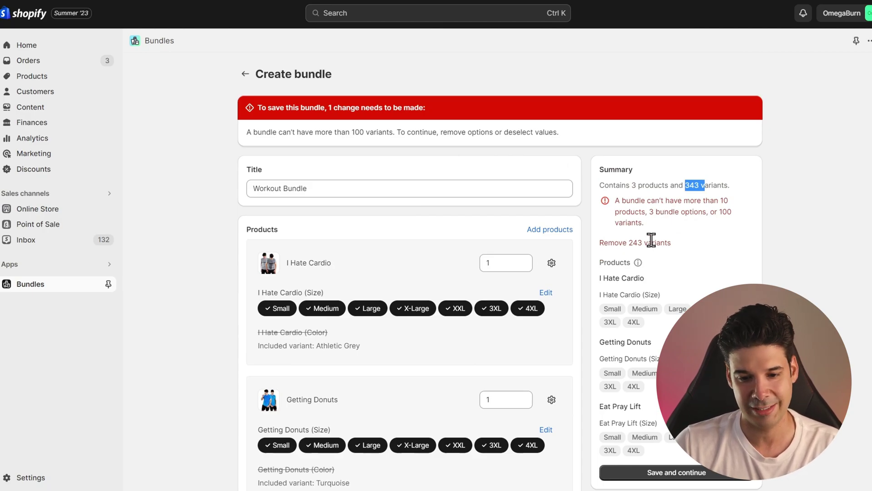
pyautogui.scroll(-2, 634, 221)
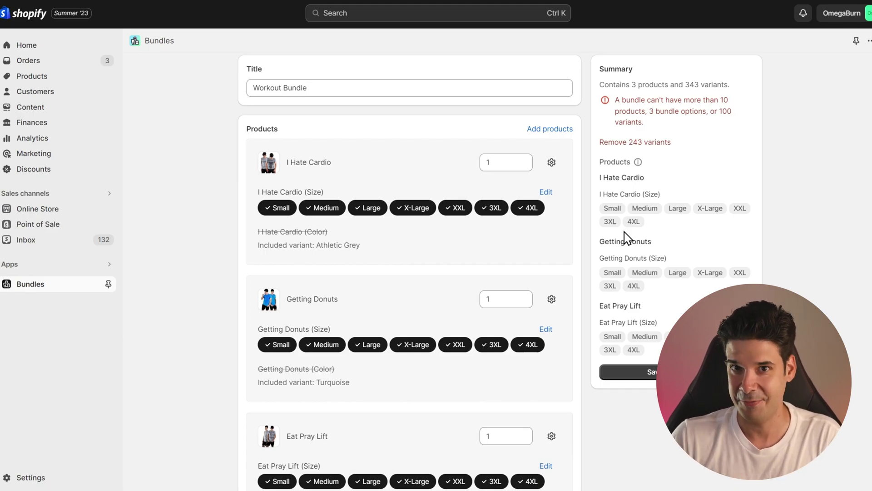
pyautogui.scroll(-1, 522, 298)
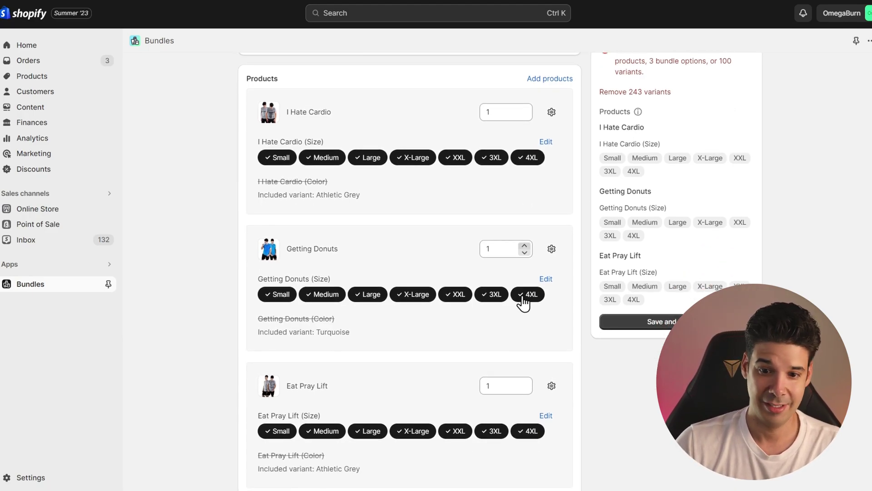
pyautogui.click(671, 321)
pyautogui.scroll(-3, 549, 271)
pyautogui.scroll(-1, 550, 271)
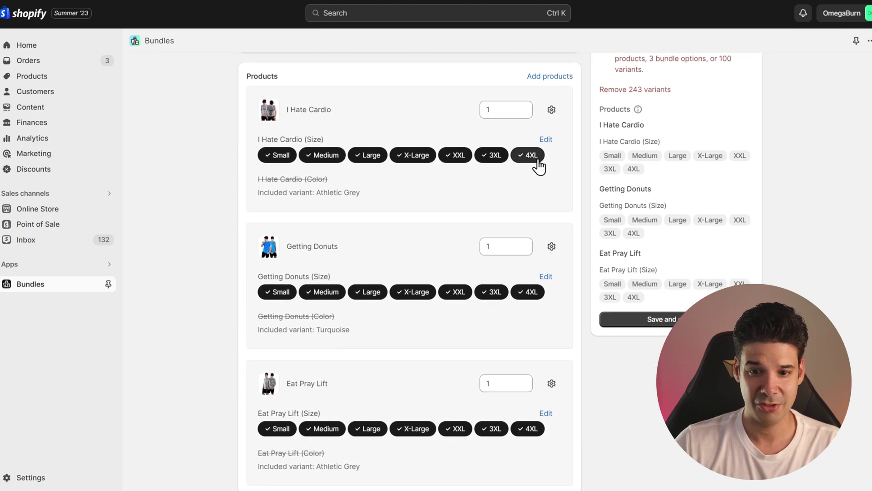
# Step: Drop the 3XL and 4XL sizes from all three shirts in the bundle
pyautogui.click(528, 156)
pyautogui.click(529, 293)
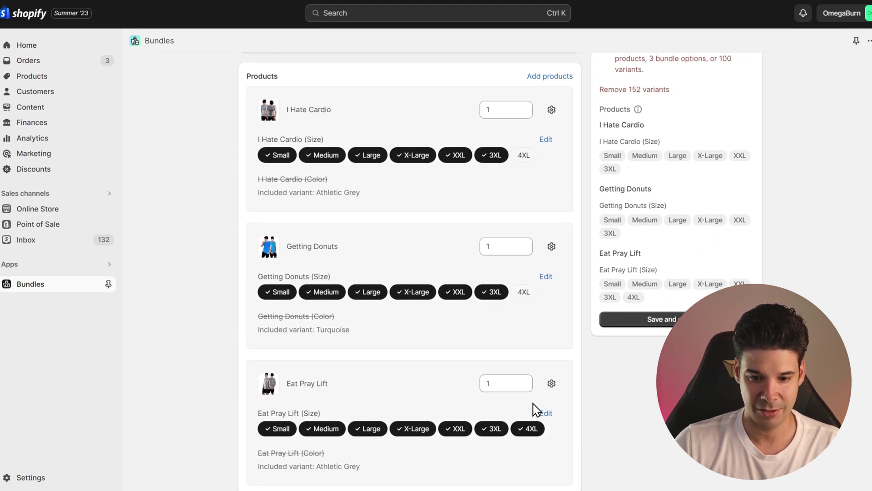
pyautogui.click(530, 430)
pyautogui.click(495, 429)
pyautogui.click(492, 292)
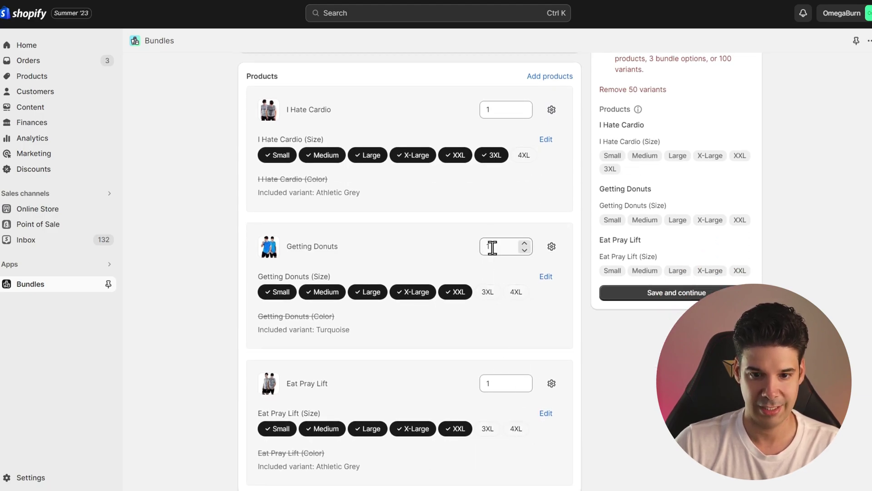
pyautogui.click(493, 159)
# Step: Restore the 3XL and 4XL sizes for I Hate Cardio and Getting Donuts
pyautogui.scroll(2, 530, 238)
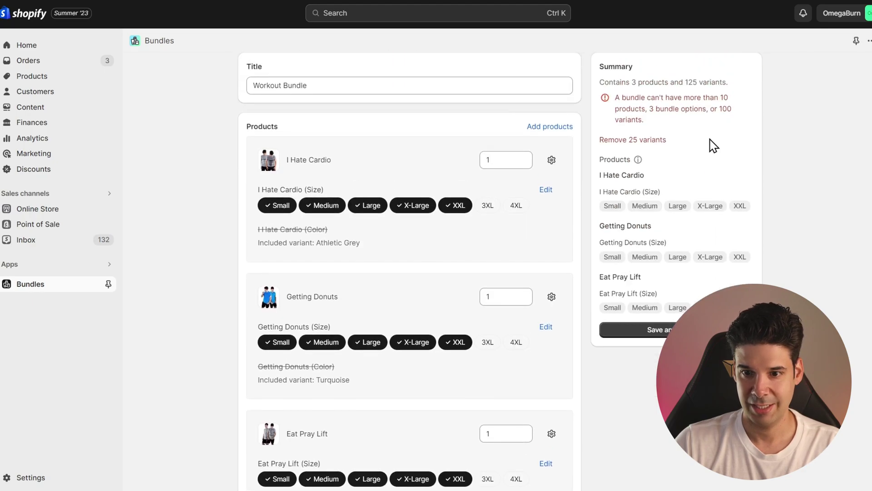
pyautogui.click(492, 210)
pyautogui.click(525, 206)
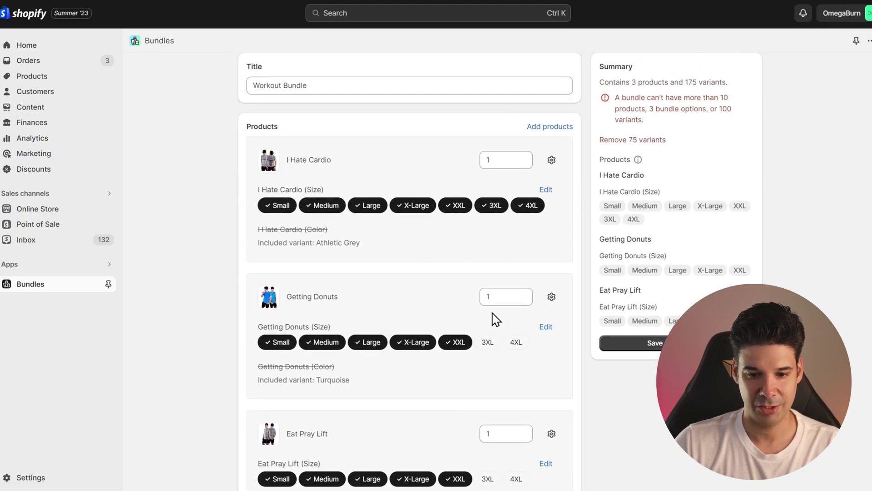
pyautogui.click(492, 342)
pyautogui.click(527, 343)
# Step: Remove Eat Pray Lift from the bundle and save it
pyautogui.scroll(-1, 555, 398)
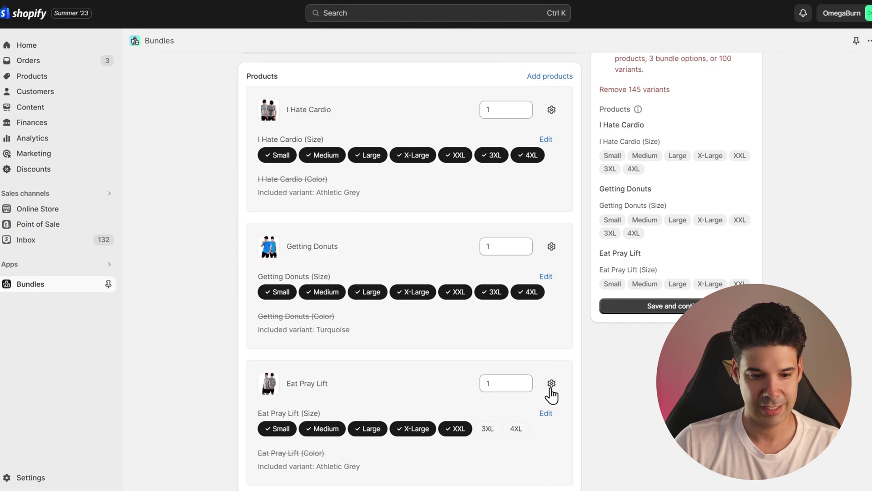
pyautogui.click(553, 386)
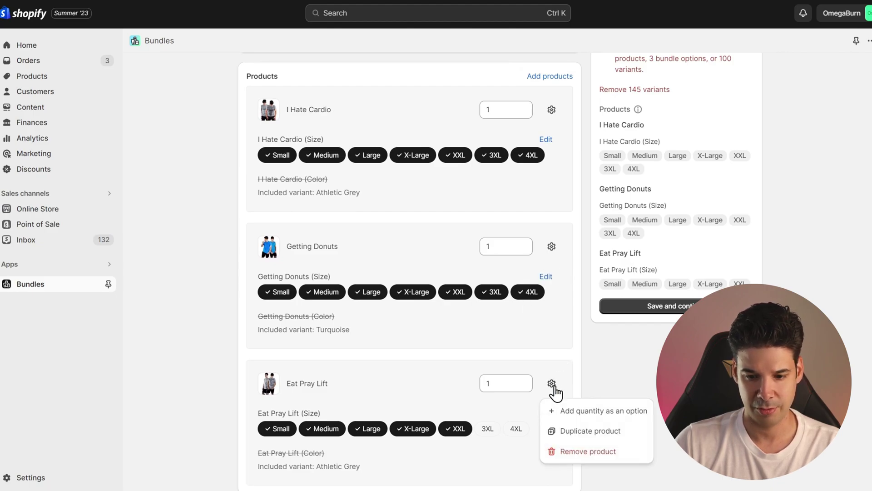
pyautogui.click(568, 449)
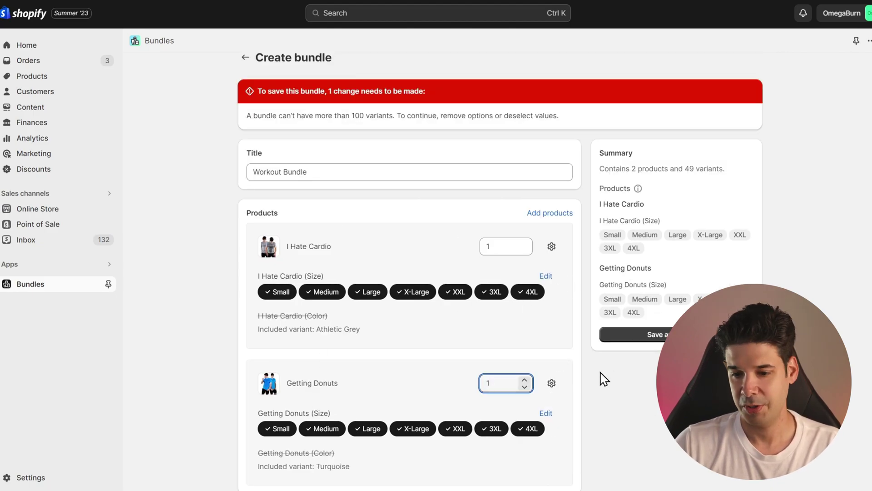
pyautogui.click(655, 333)
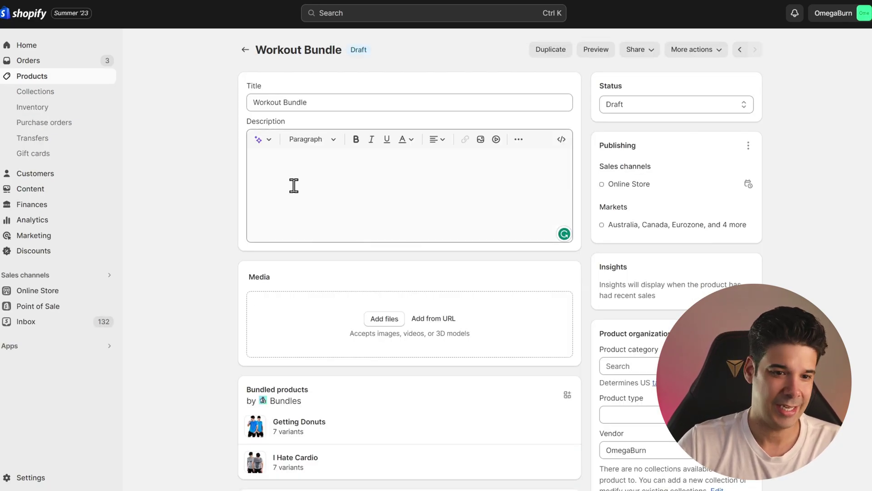
# Step: Generate an AI product description for the bundle and accept it
pyautogui.click(259, 139)
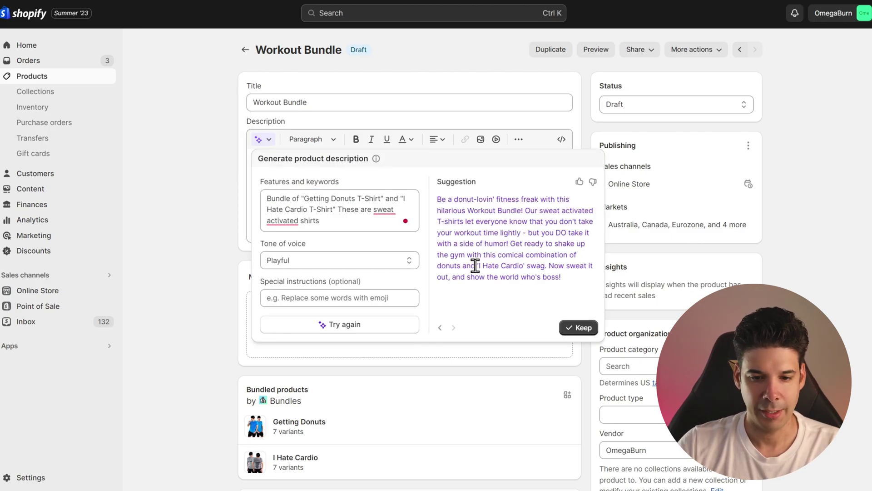
pyautogui.click(581, 328)
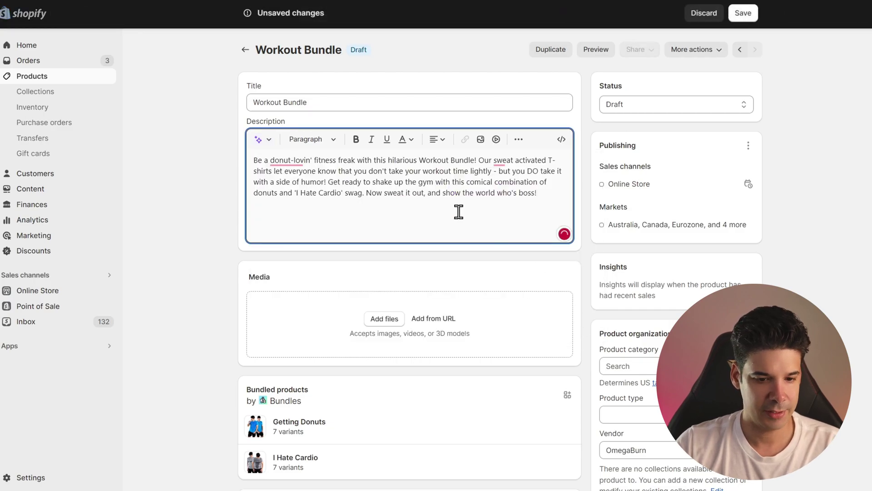
pyautogui.scroll(-9, 459, 212)
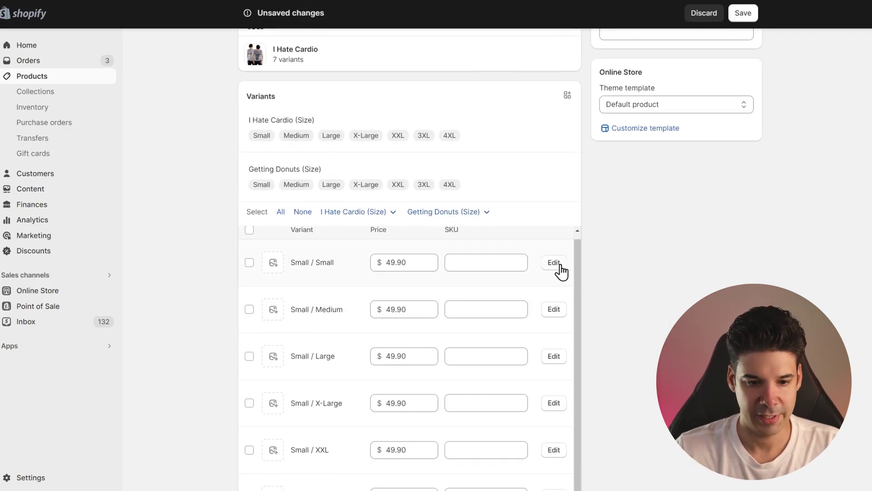
pyautogui.scroll(-15, 563, 339)
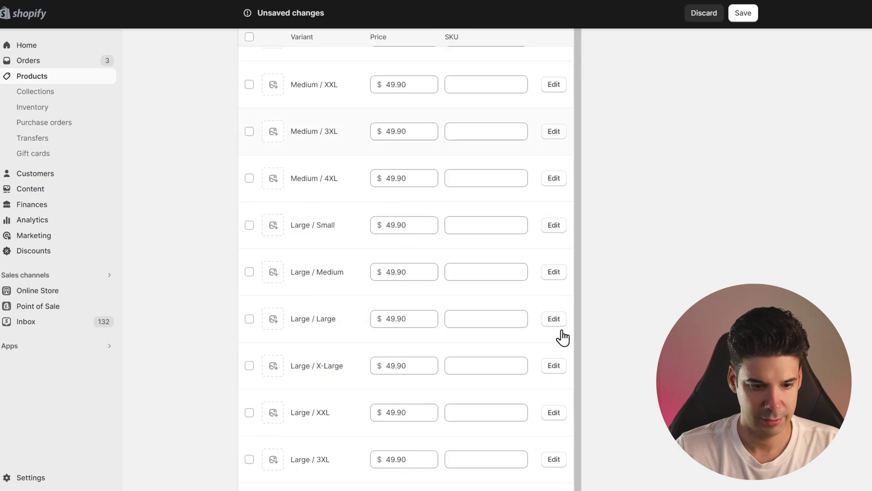
pyautogui.scroll(-20, 563, 338)
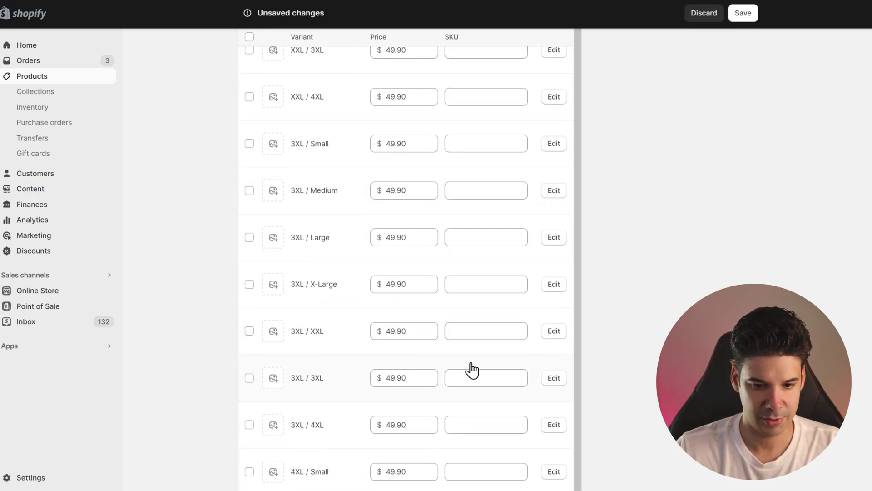
pyautogui.scroll(20, 472, 371)
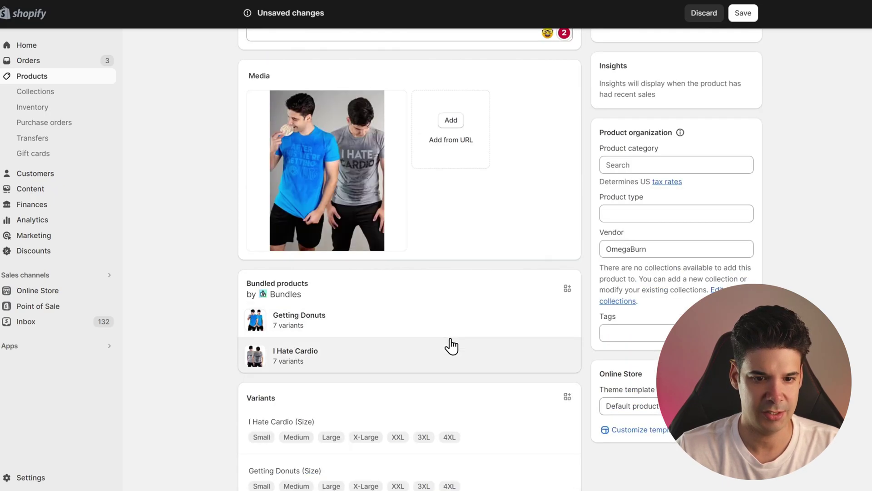
pyautogui.scroll(-8, 451, 347)
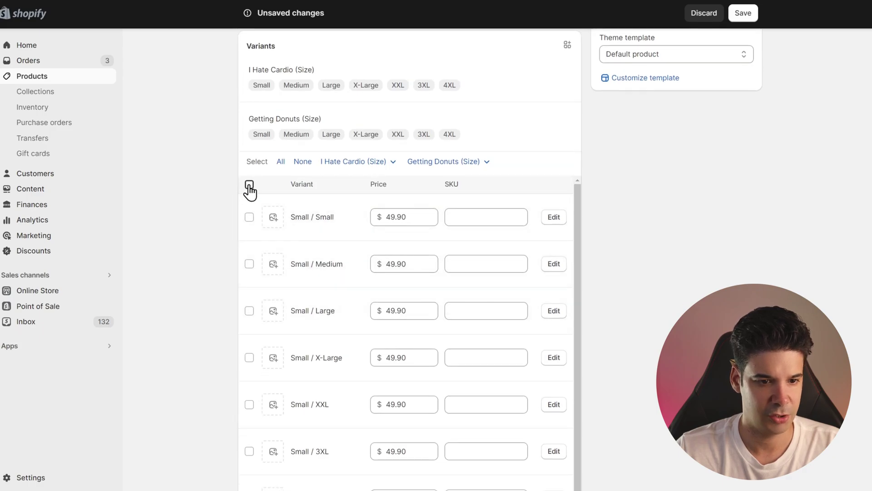
# Step: Reprice all bundle variants to $39.95
pyautogui.click(249, 186)
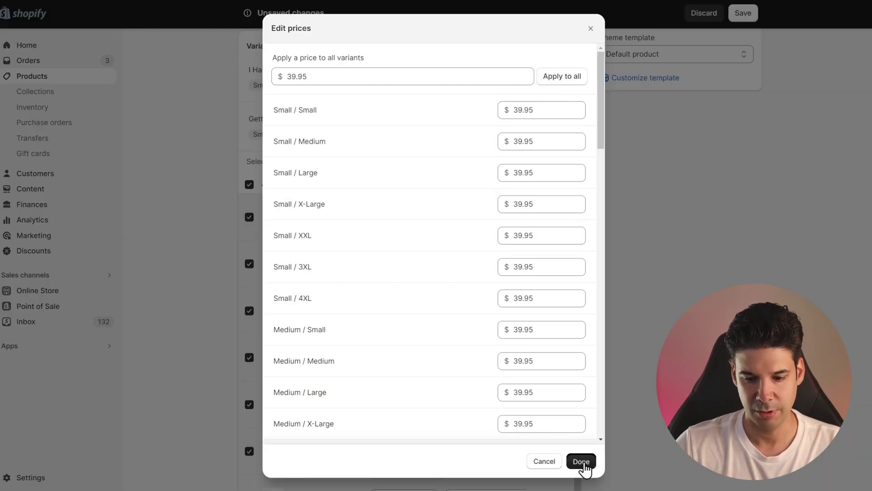
pyautogui.click(581, 462)
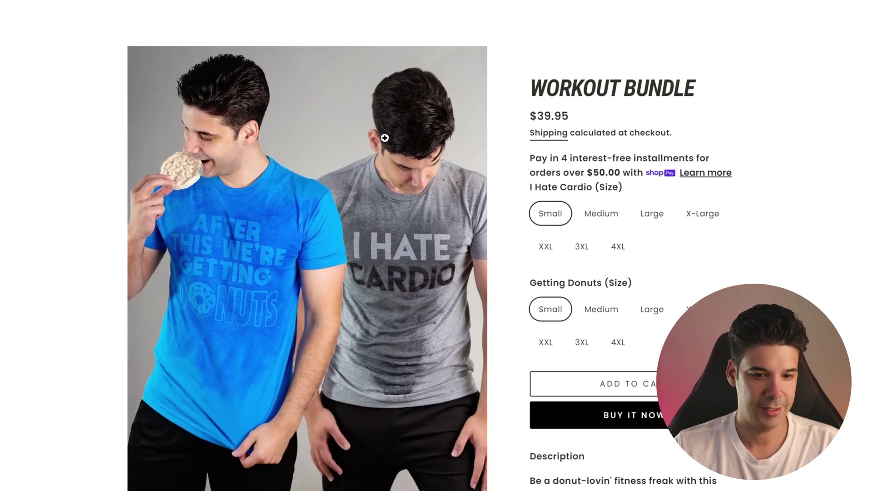
pyautogui.scroll(-2, 642, 200)
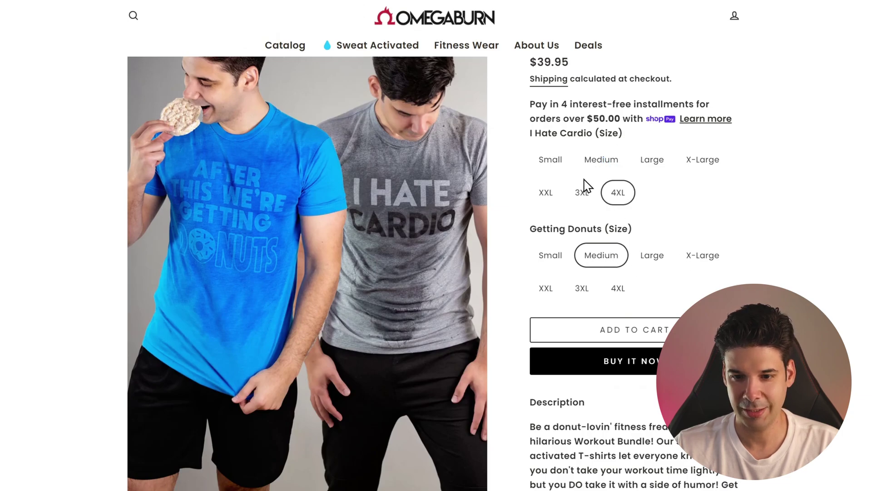
# Step: Choose 3XL for the Getting Donuts shirt and scroll down to the cart buttons
pyautogui.click(695, 260)
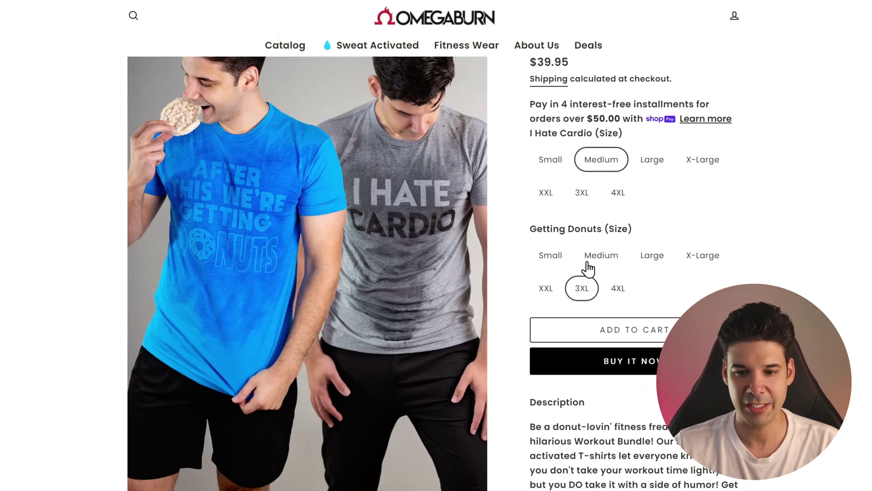
pyautogui.scroll(-3, 610, 241)
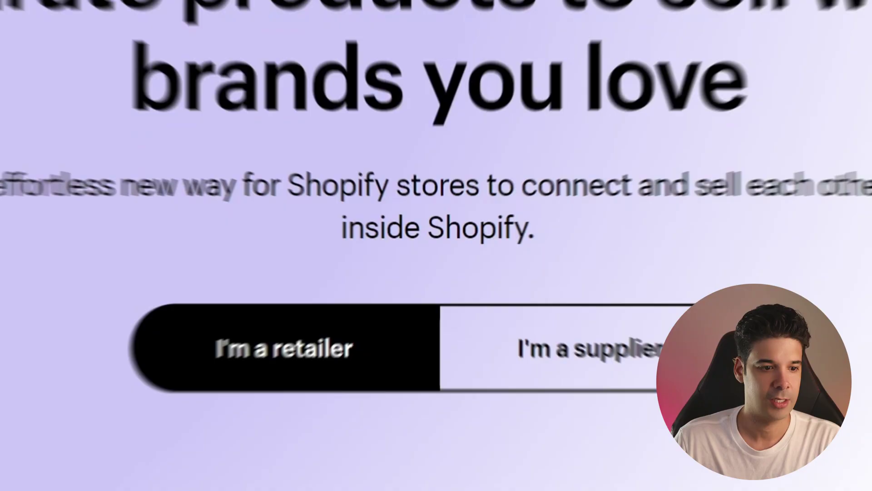
# Step: Highlight the Collective intro sentence, then the typical margins text under Profit
pyautogui.moveTo(118, 215); pyautogui.dragTo(589, 219)
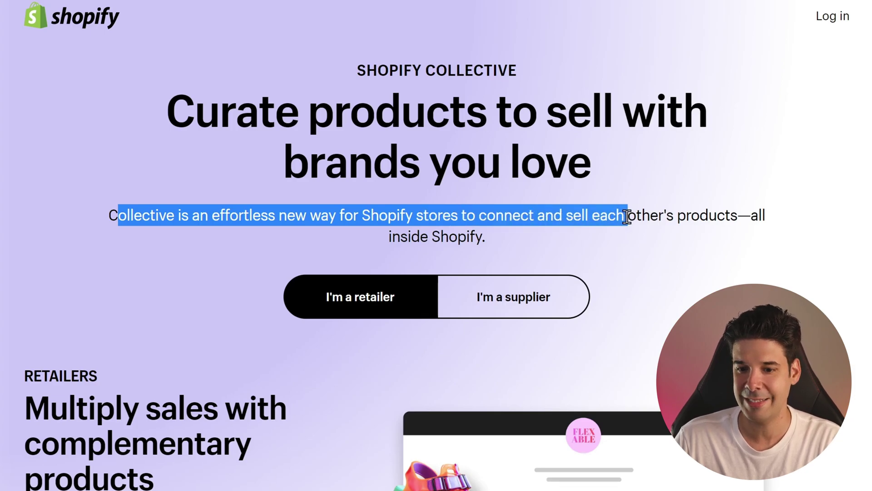
pyautogui.moveTo(679, 219); pyautogui.dragTo(736, 227)
pyautogui.scroll(-15, 227, 223)
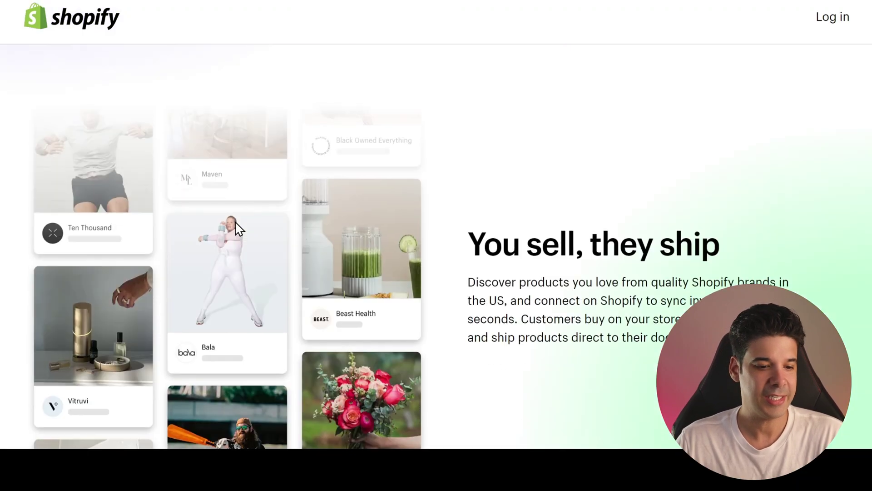
pyautogui.scroll(2, 245, 227)
pyautogui.scroll(2, 357, 253)
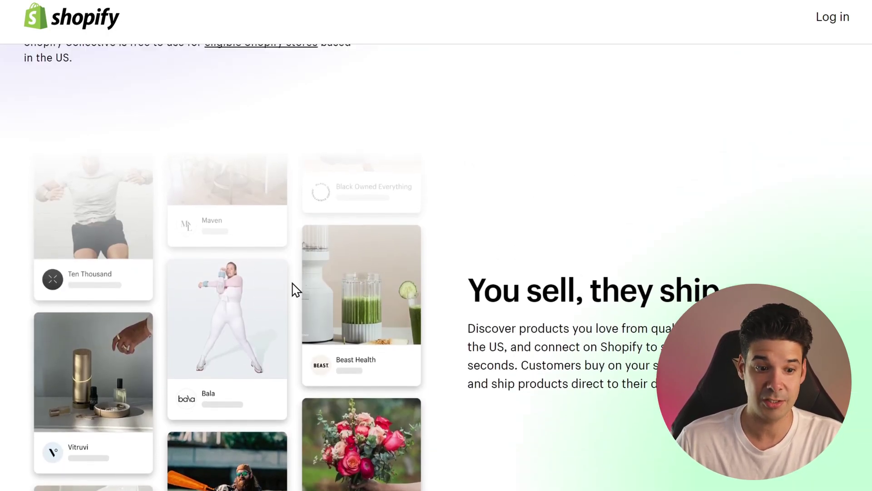
pyautogui.scroll(1, 264, 345)
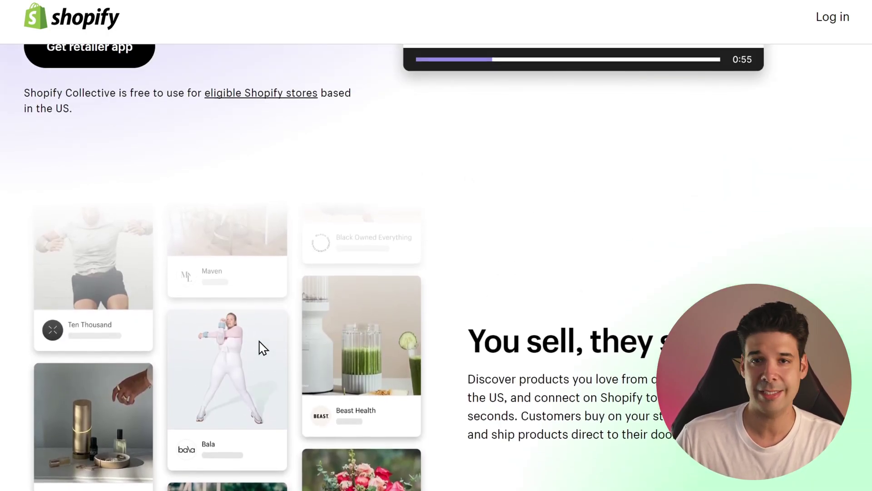
pyautogui.scroll(-1, 263, 347)
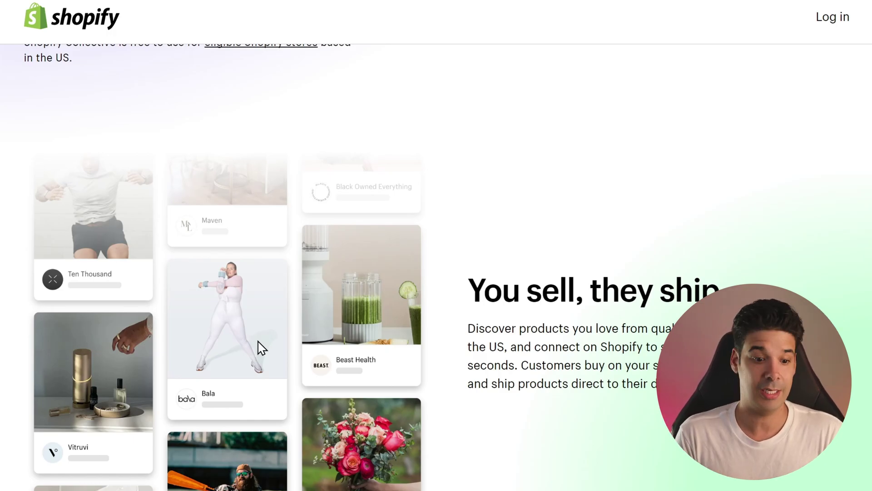
pyautogui.scroll(-9, 602, 207)
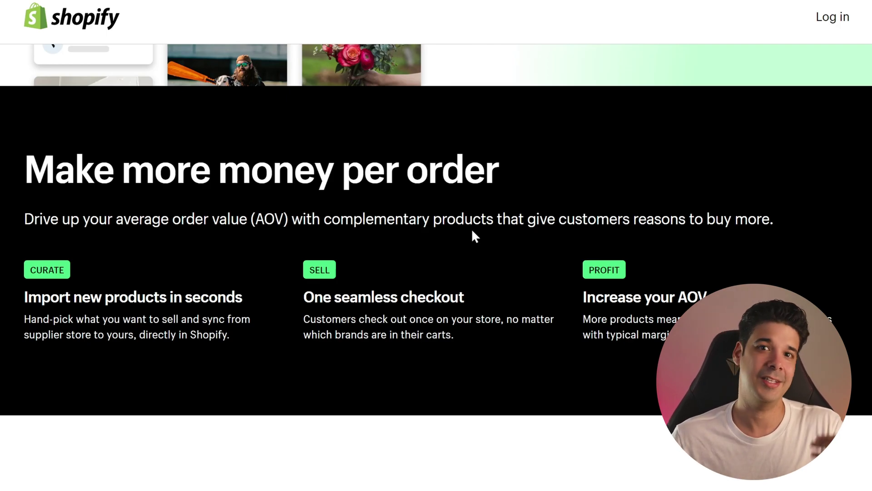
pyautogui.moveTo(607, 334); pyautogui.dragTo(675, 339)
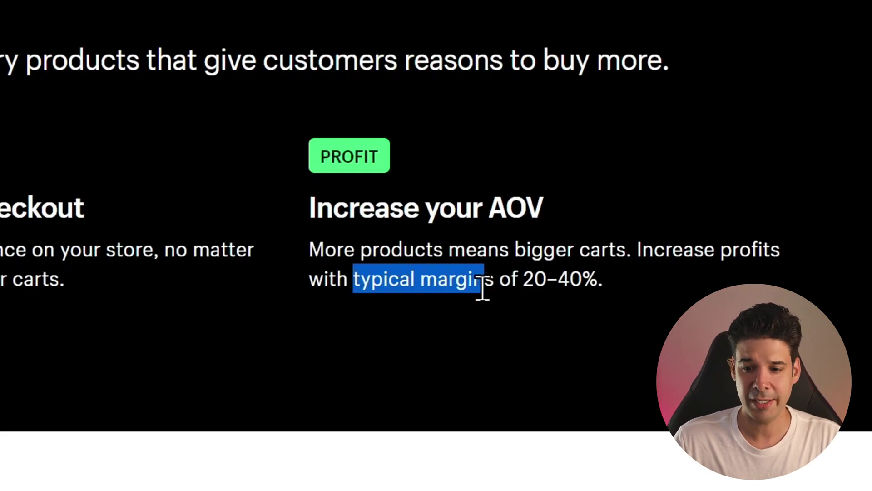
# Step: Highlight the margin range, US-based, Shopify Payments and Shop app requirements, and the waitlist heading
pyautogui.moveTo(482, 286); pyautogui.dragTo(580, 284)
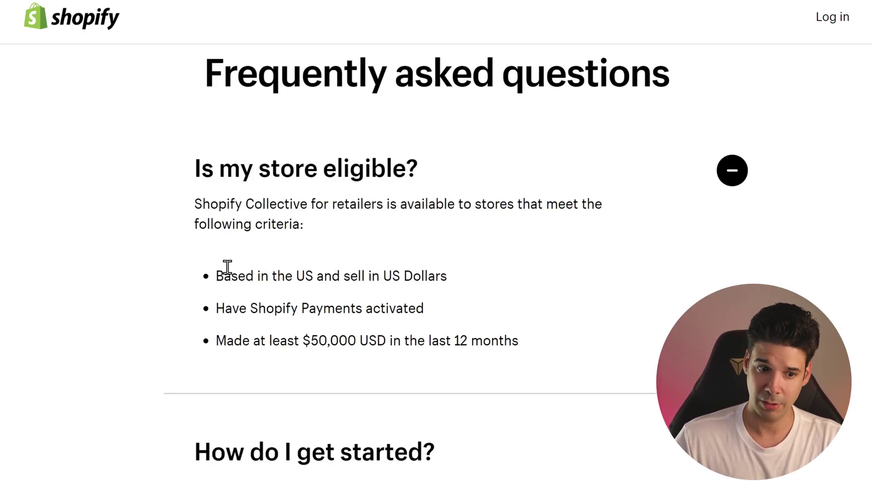
pyautogui.moveTo(217, 276); pyautogui.dragTo(389, 267)
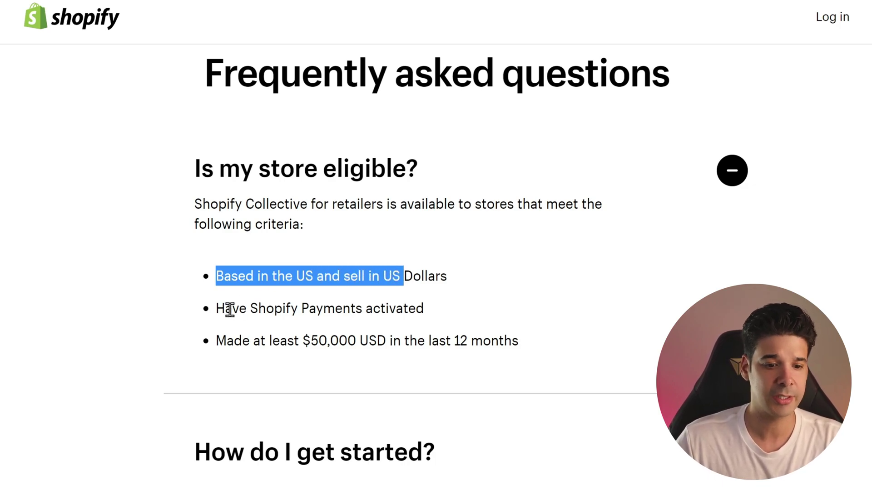
pyautogui.moveTo(231, 309); pyautogui.dragTo(376, 308)
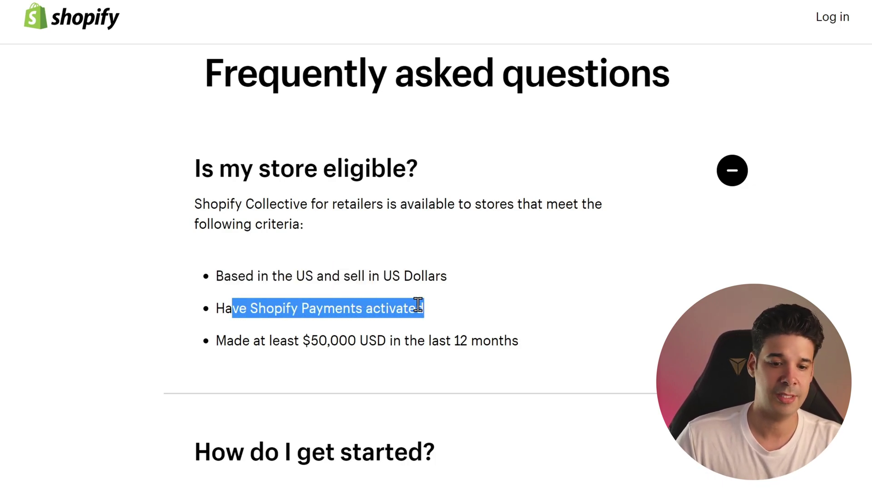
pyautogui.click(222, 339)
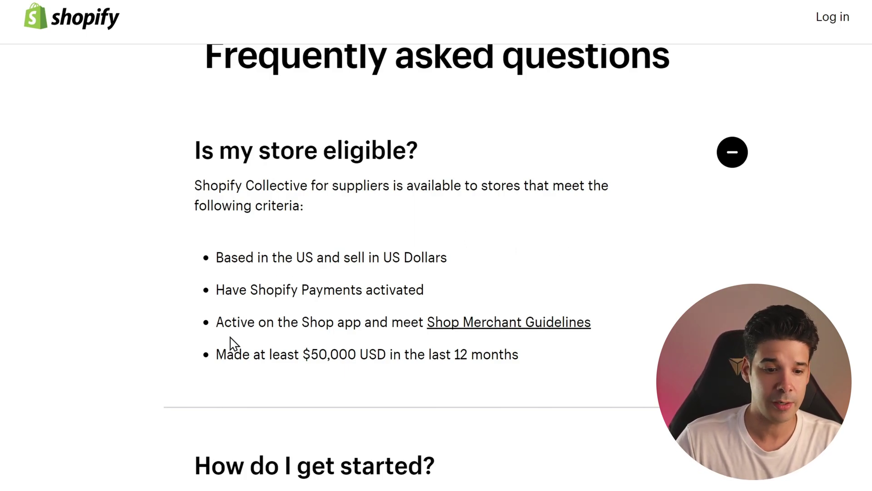
pyautogui.moveTo(252, 324); pyautogui.dragTo(609, 320)
pyautogui.moveTo(244, 97); pyautogui.dragTo(381, 107)
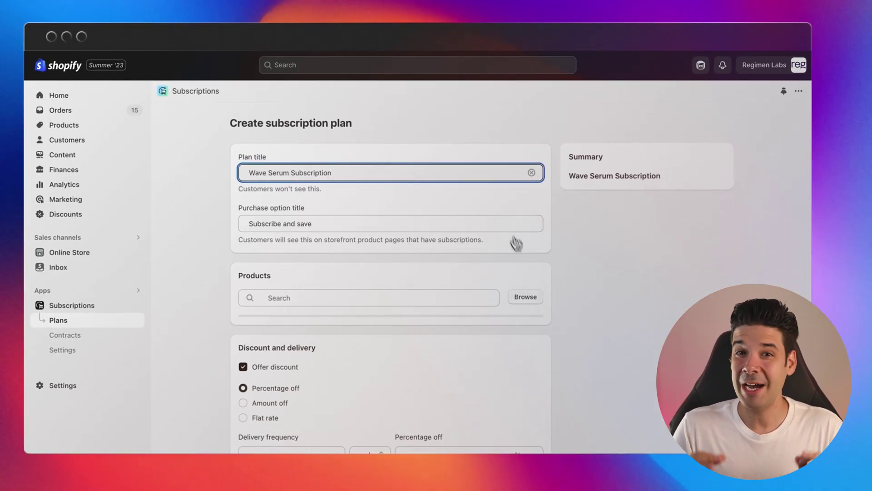
pyautogui.click(525, 297)
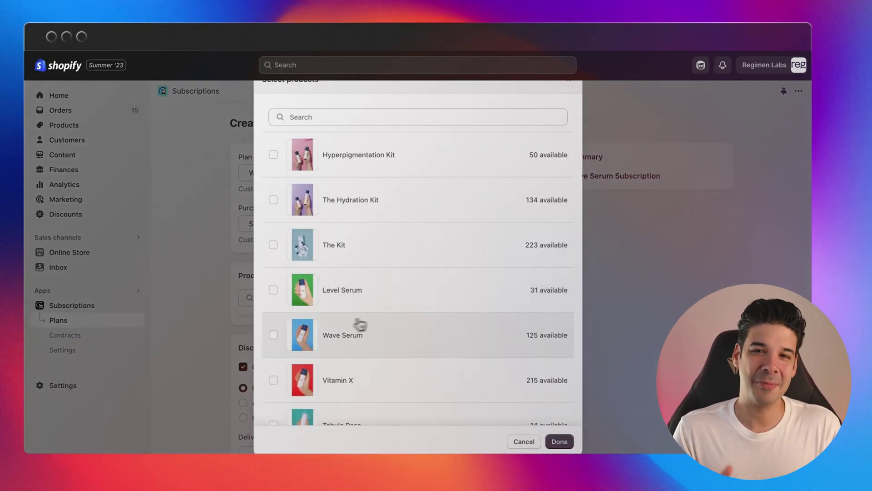
# Step: Set the Wave Serum plan to delivery every 6 weeks at 15% off, and add a second option
pyautogui.click(273, 335)
pyautogui.click(559, 441)
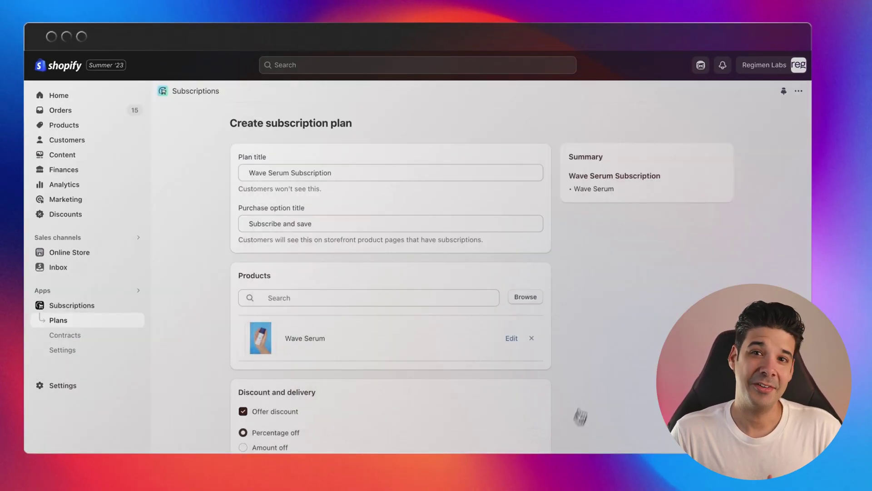
pyautogui.scroll(-3, 600, 386)
pyautogui.scroll(-1, 619, 350)
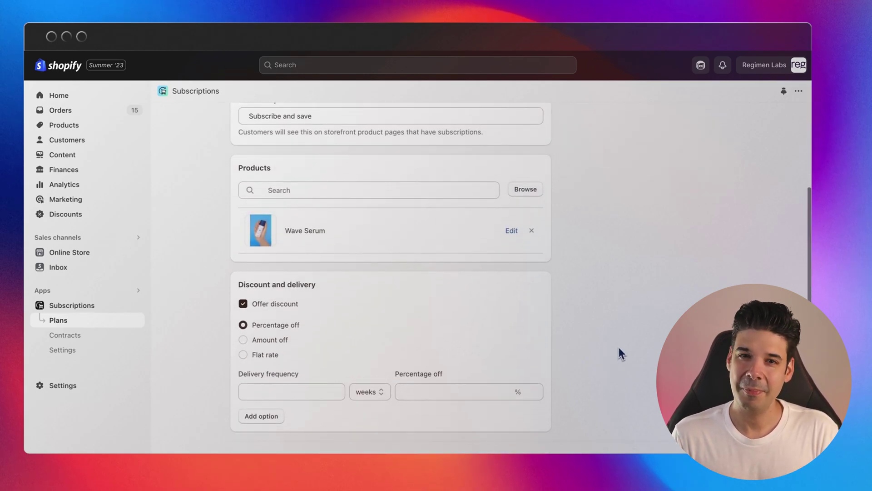
pyautogui.click(319, 394)
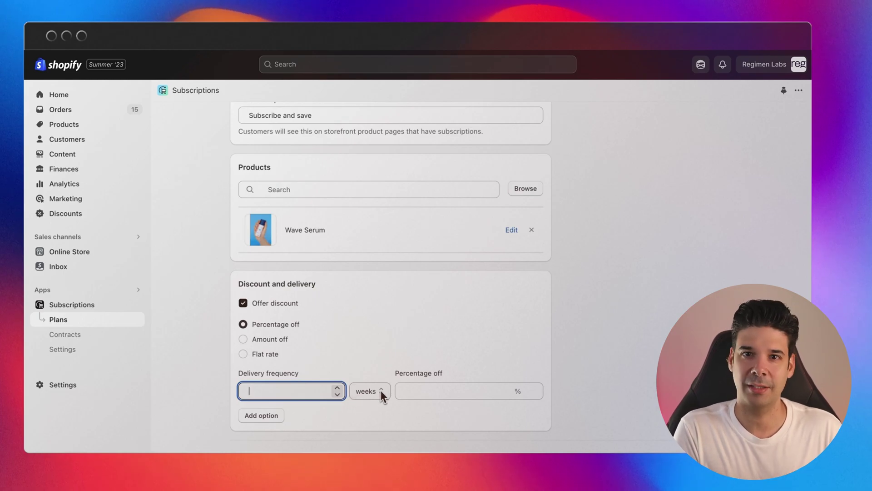
pyautogui.write('6')
pyautogui.click(408, 391)
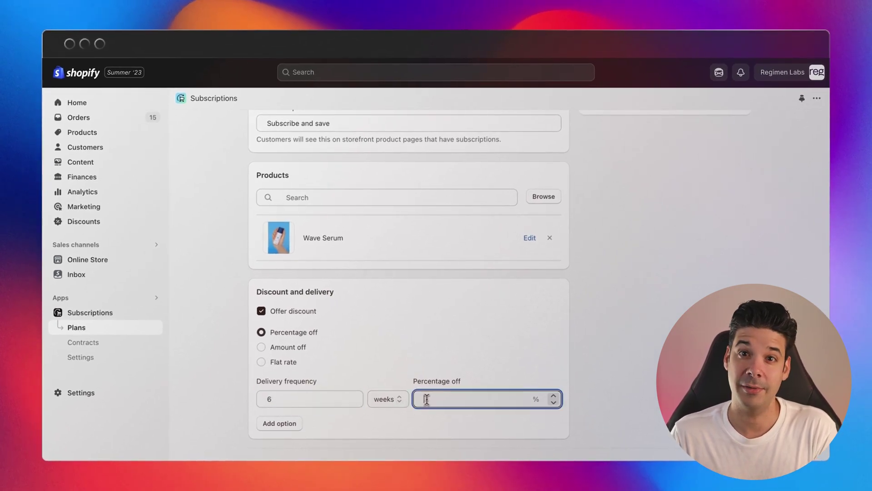
pyautogui.click(280, 423)
pyautogui.click(290, 424)
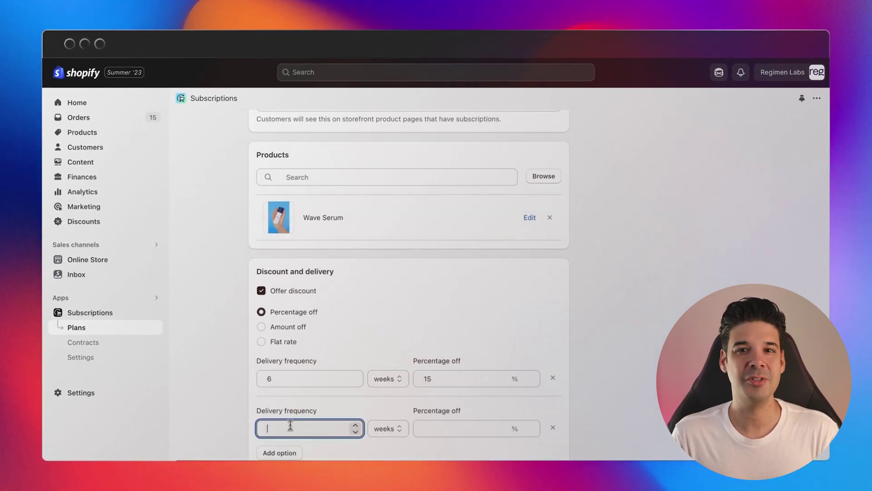
pyautogui.click(384, 428)
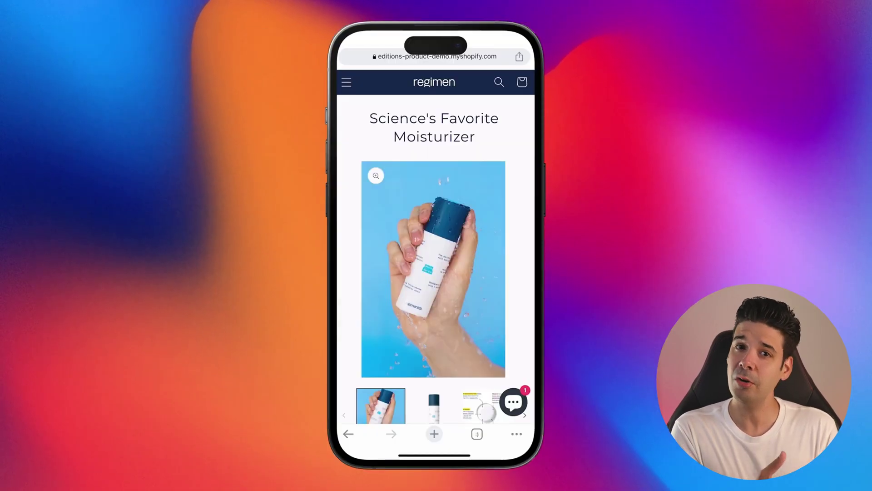
# Step: Order Wave Serum as a $31.20 monthly subscription via Shop Pay, then highlight the $1/month price
pyautogui.scroll(-10, 434, 273)
pyautogui.click(364, 274)
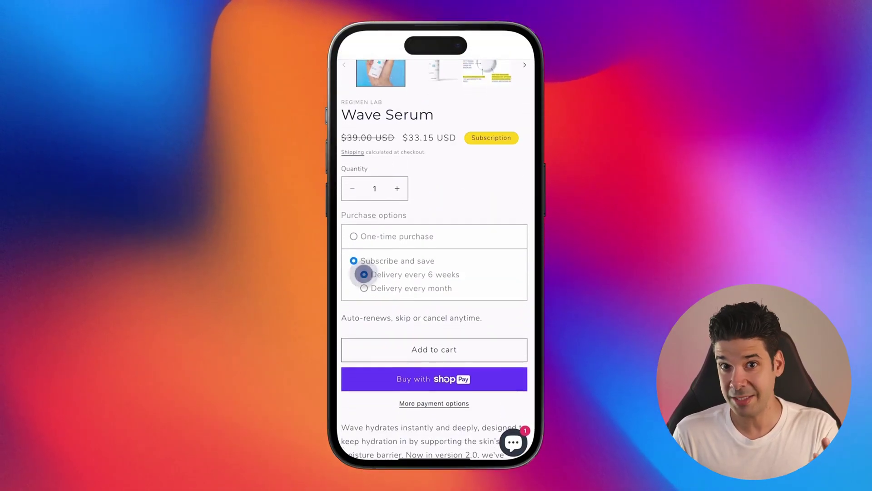
pyautogui.click(364, 288)
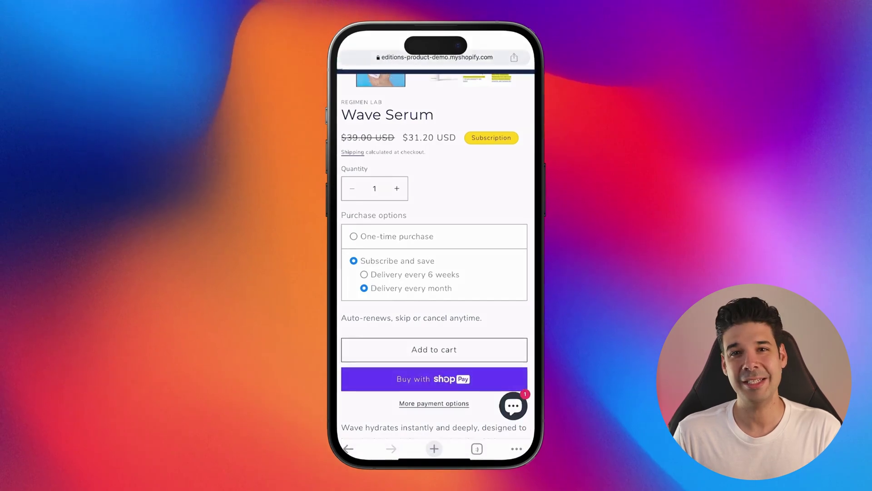
pyautogui.click(434, 378)
pyautogui.scroll(-5, 434, 273)
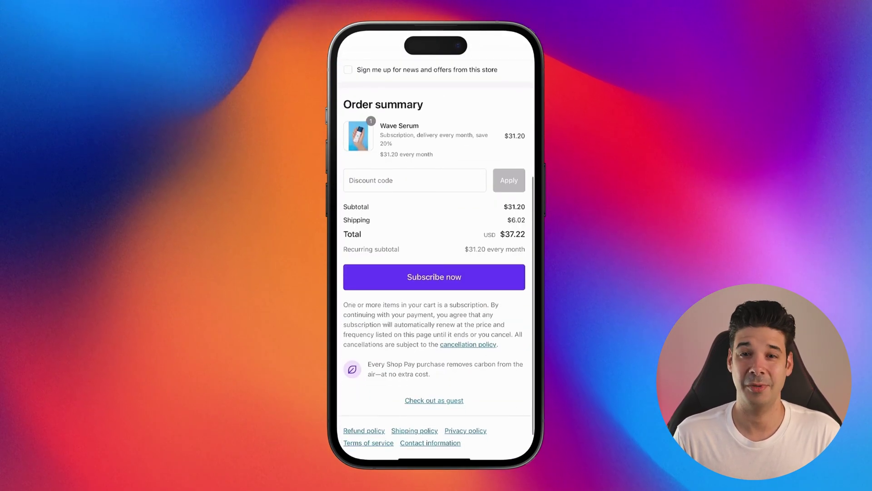
pyautogui.click(434, 276)
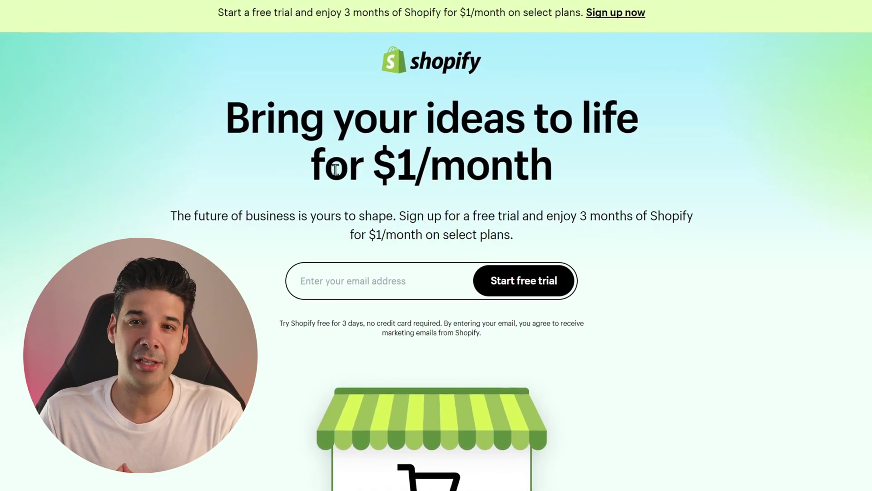
pyautogui.moveTo(371, 166); pyautogui.dragTo(560, 182)
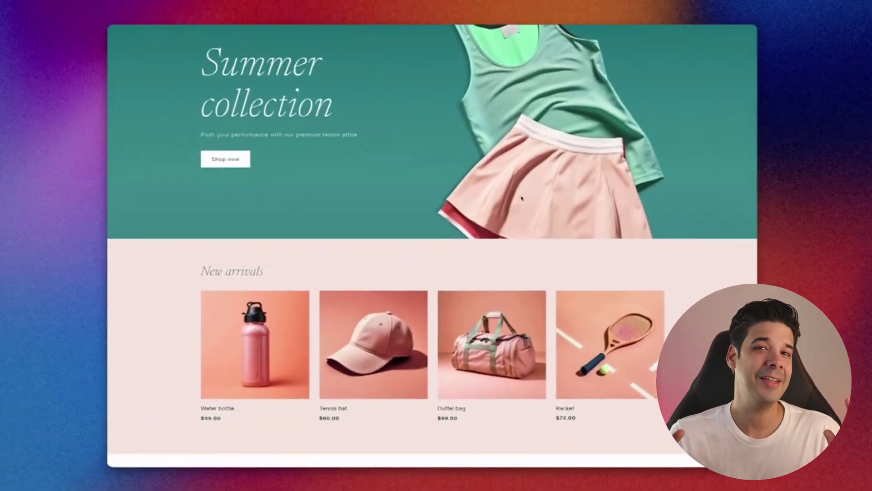
pyautogui.scroll(-2, 522, 198)
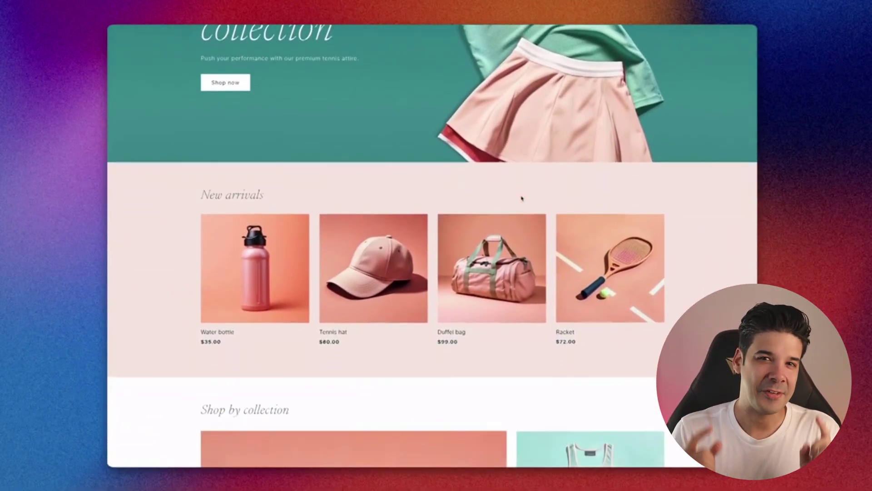
# Step: Scroll down through the demo store, on the way to the theme library listing Dawn 11.0.0
pyautogui.scroll(-1, 525, 202)
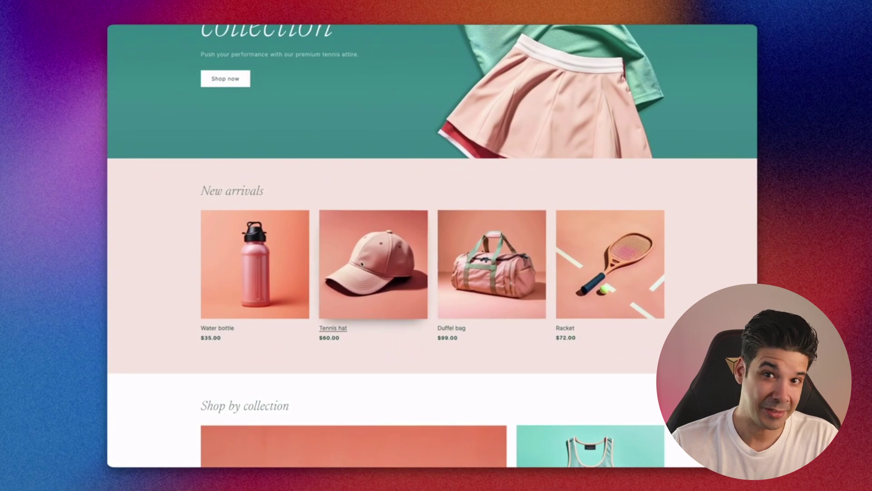
pyautogui.scroll(-8, 366, 264)
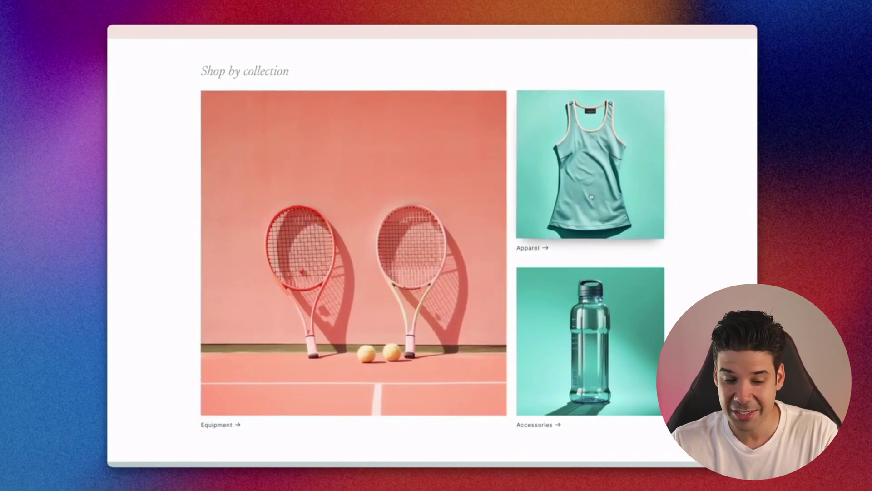
pyautogui.scroll(-5, 575, 338)
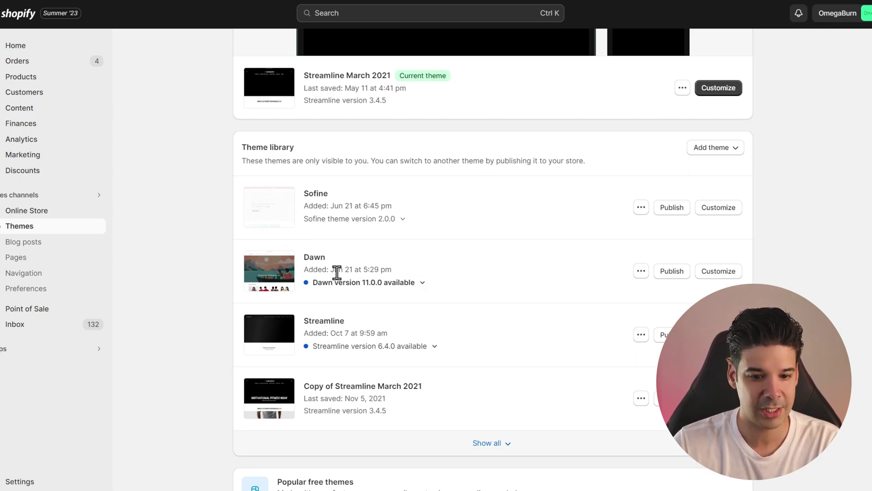
# Step: Add an updated Dawn 11.0.0 copy to the theme library
pyautogui.click(423, 284)
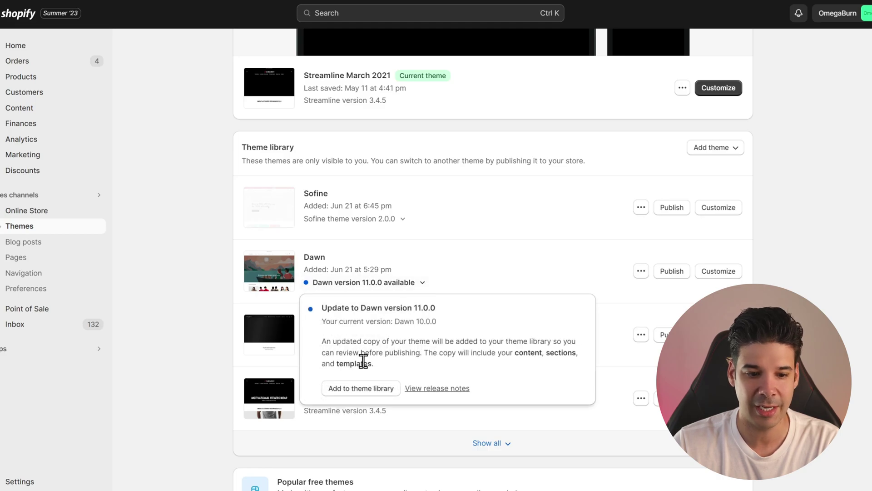
pyautogui.click(355, 389)
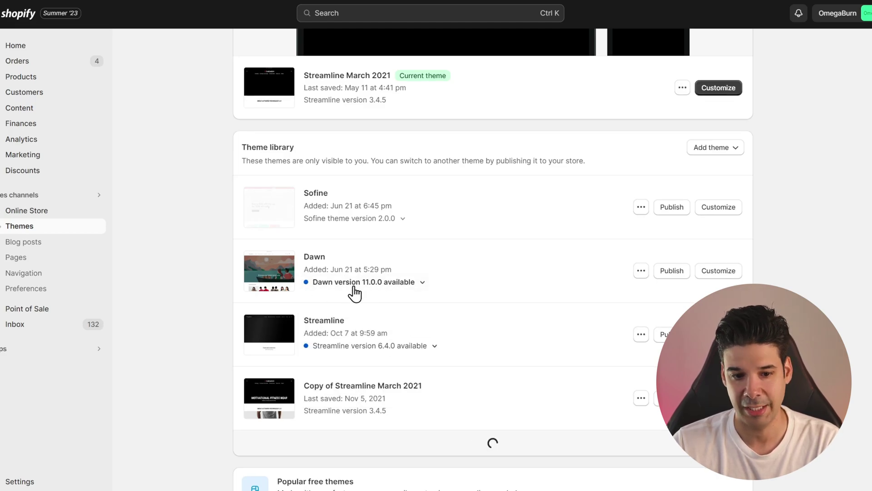
pyautogui.scroll(1, 364, 295)
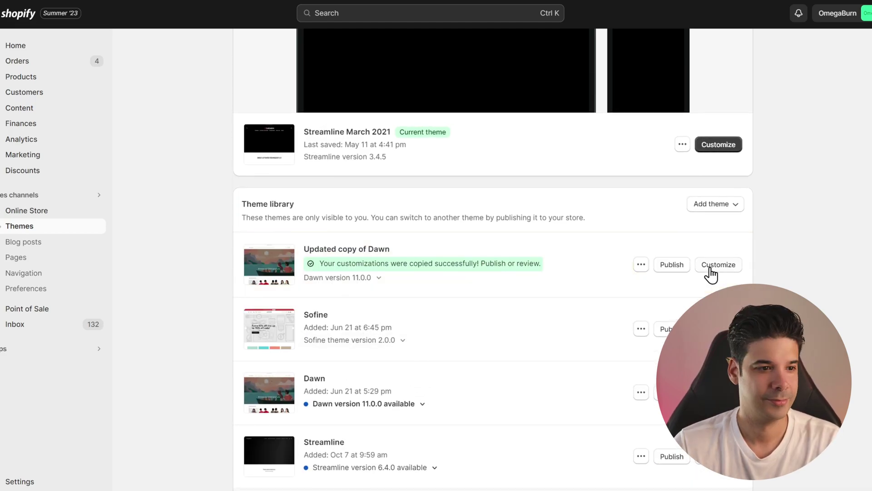
# Step: Customize the Dawn copy and show the Animations theme settings with the card hover effect choices
pyautogui.click(716, 265)
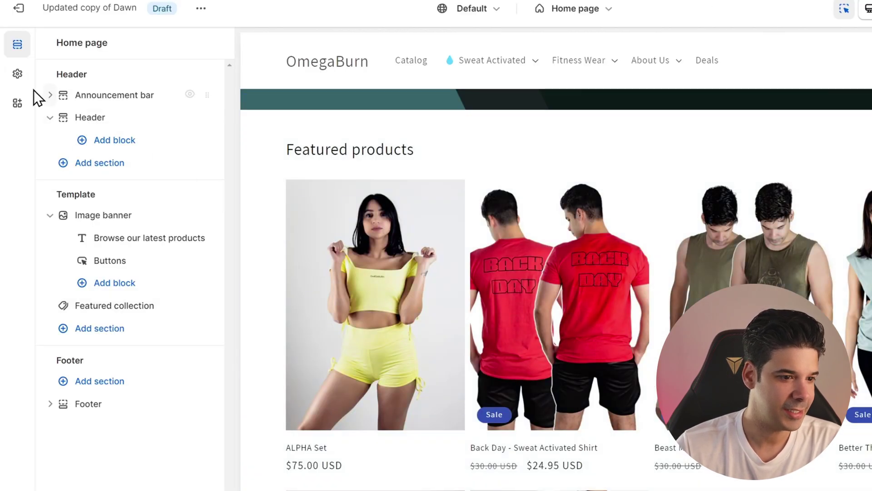
pyautogui.click(18, 75)
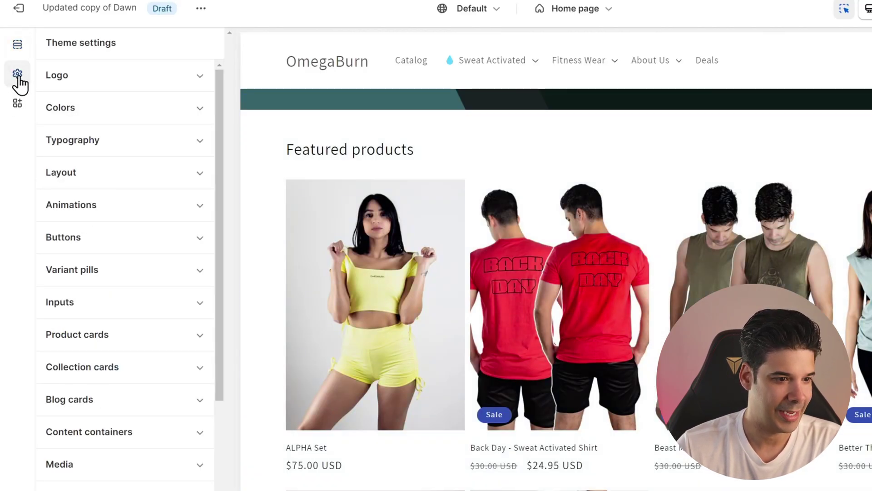
pyautogui.click(198, 207)
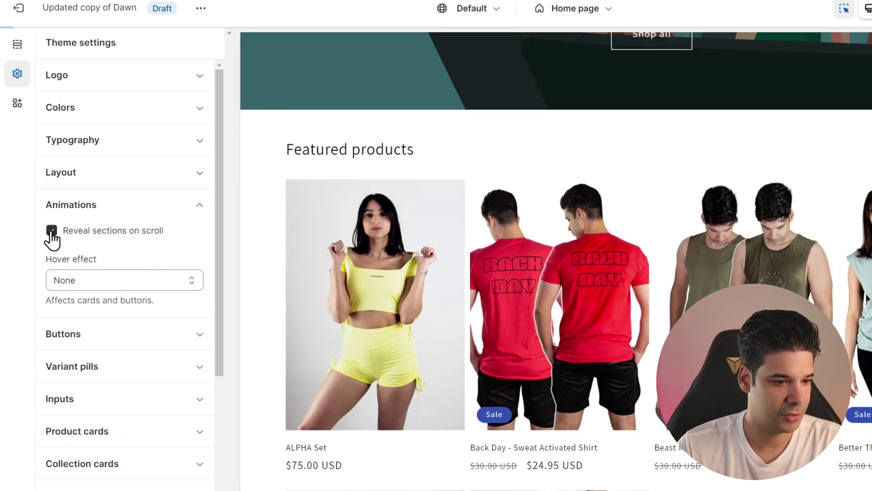
pyautogui.click(97, 278)
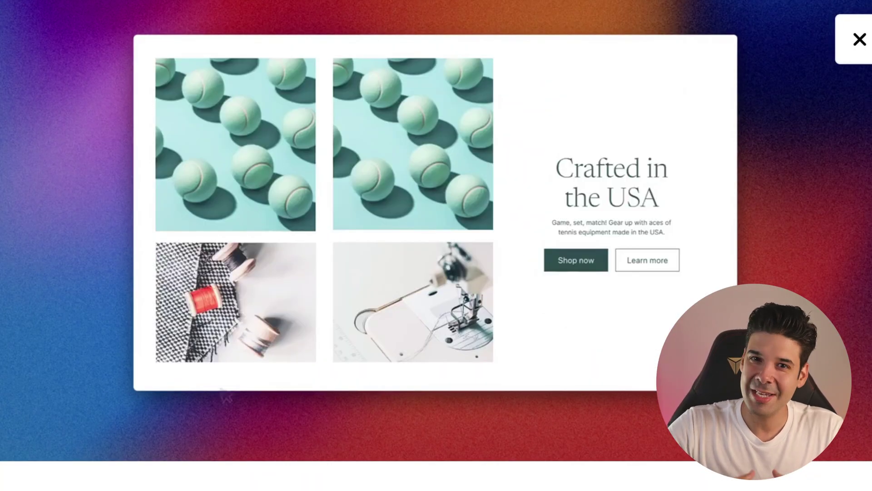
# Step: Move the spools photo to the top-left slot, narrow it, and shift the right photo column
pyautogui.moveTo(226, 337); pyautogui.dragTo(226, 152)
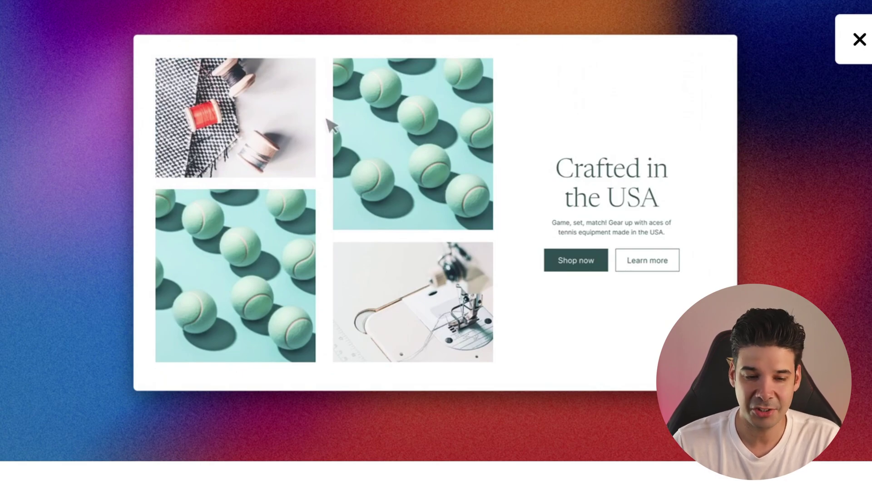
pyautogui.moveTo(316, 122); pyautogui.dragTo(273, 123)
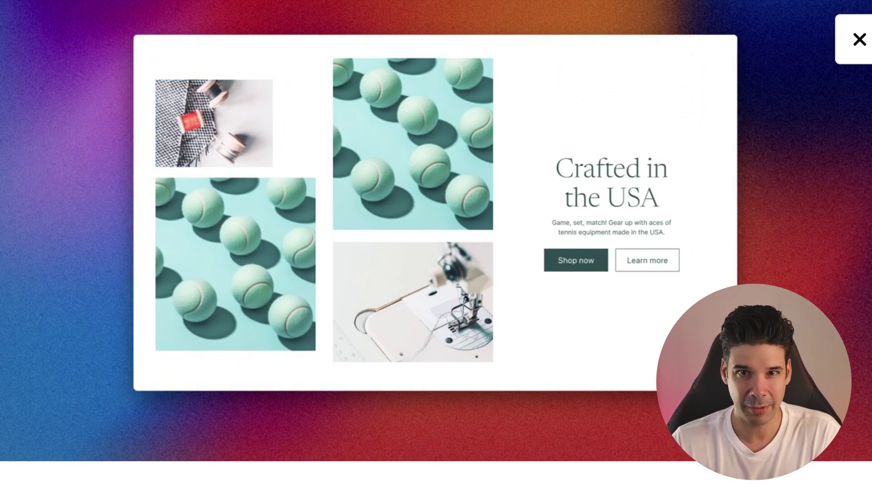
pyautogui.moveTo(362, 234); pyautogui.dragTo(574, 232)
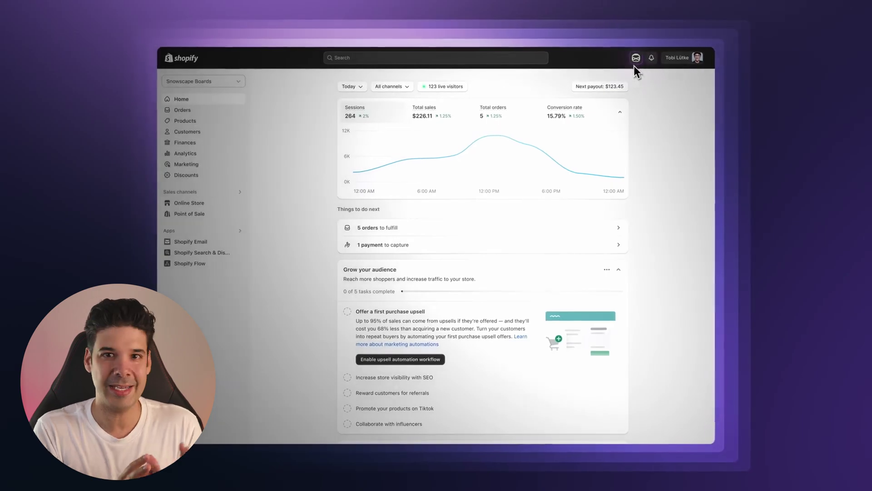
# Step: Ask Sidekick: 'I've had a dropoff in sales from March to now. Why?'
pyautogui.click(648, 46)
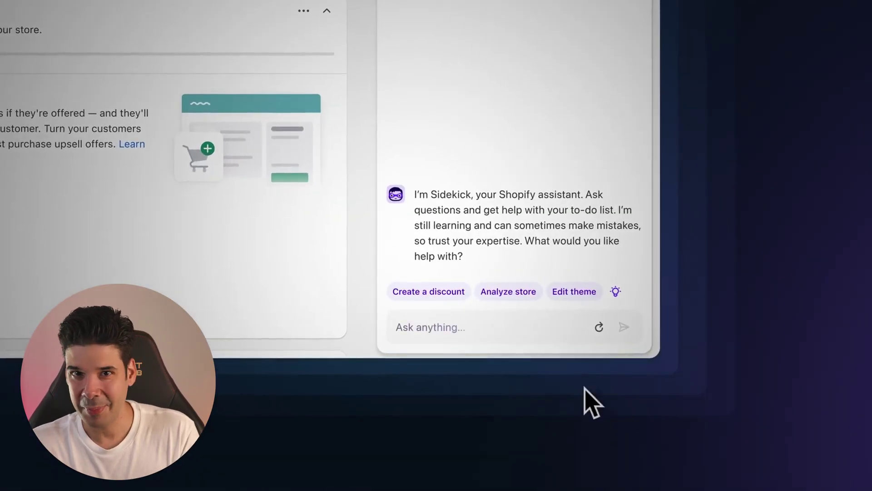
pyautogui.click(432, 334)
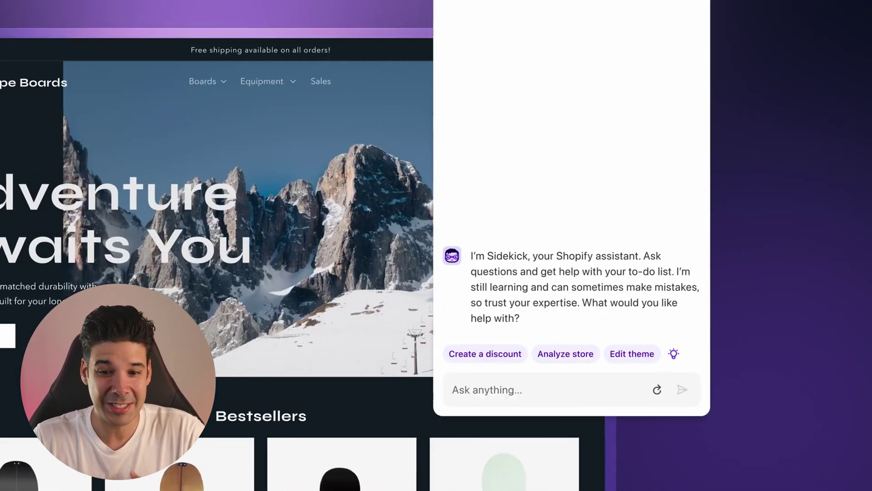
pyautogui.write("I've had a dropoff in sales from March to now. Why?")
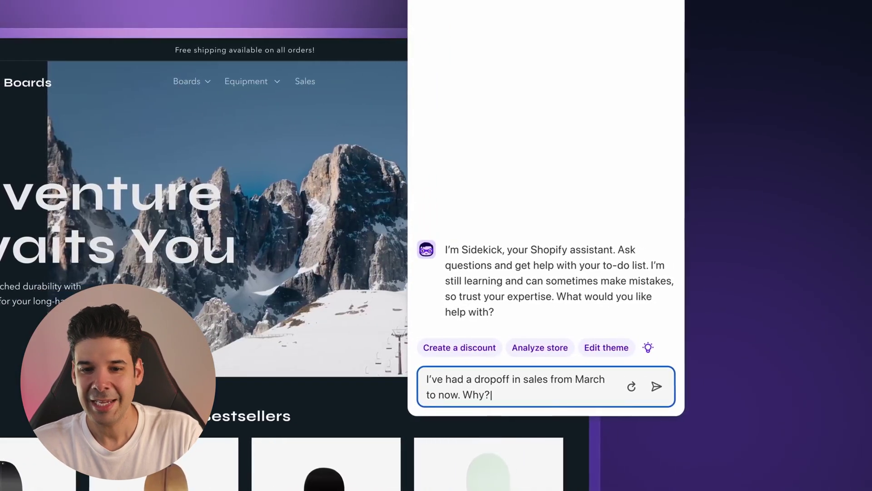
pyautogui.press('Return')
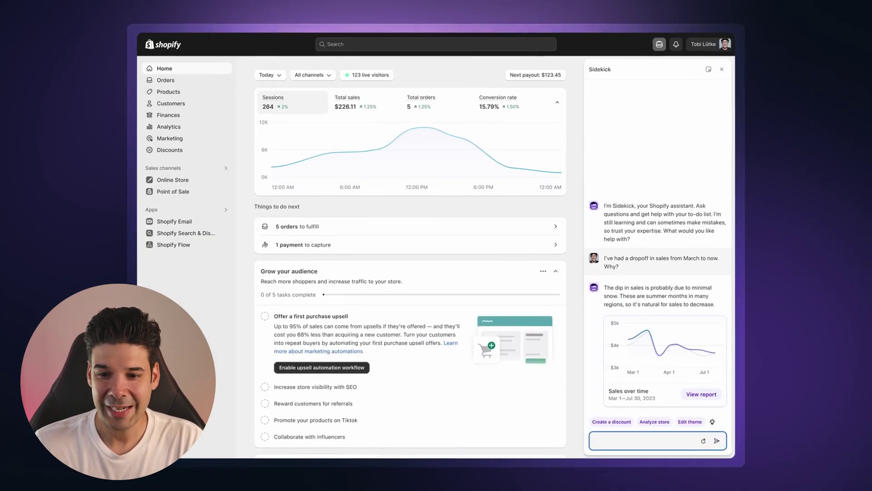
# Step: Ask Sidekick to 'Put everything on sale', preview the 10% Summer Sale discount and save it
pyautogui.write('Put everything on sale')
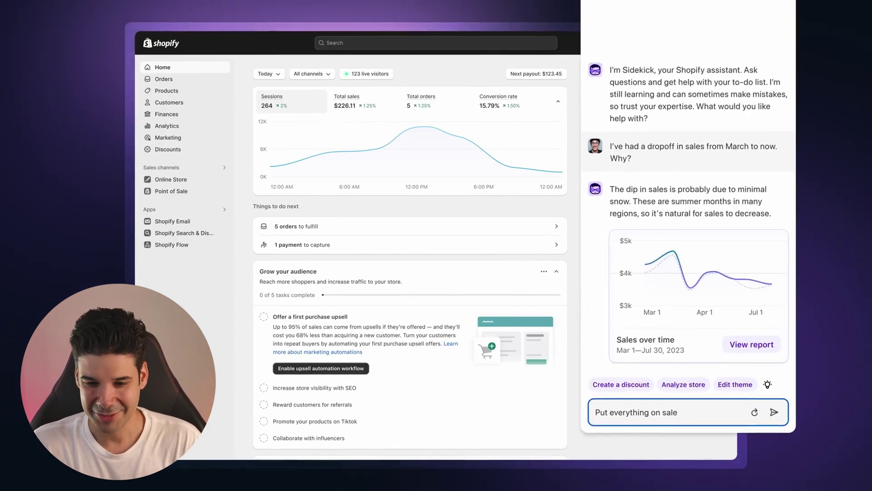
pyautogui.press('Return')
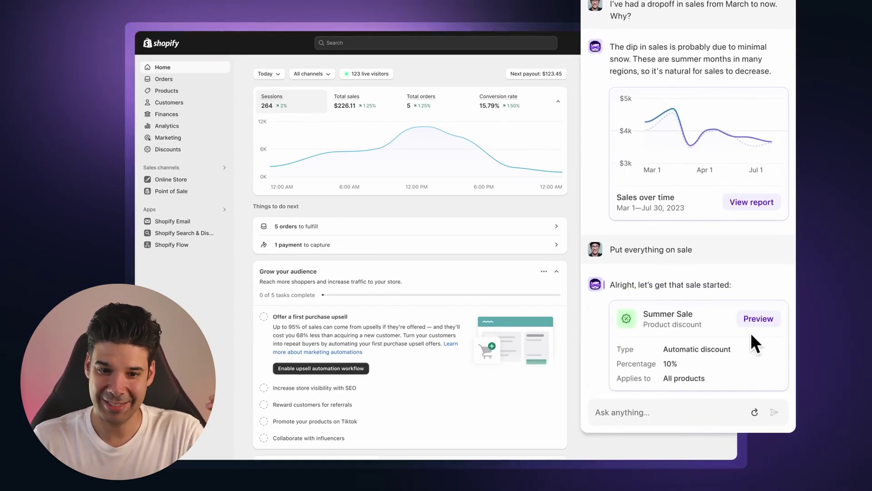
pyautogui.click(752, 323)
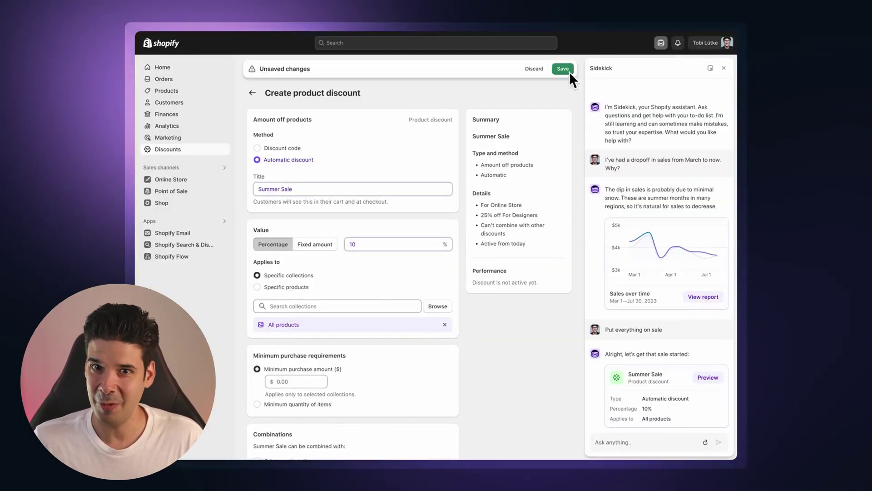
pyautogui.click(569, 72)
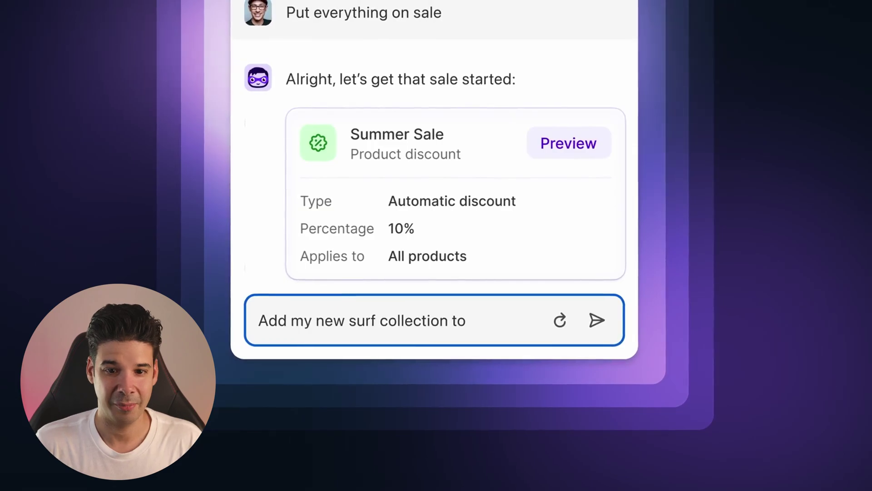
# Step: Have Sidekick add the premium surfboards collection to the home page and preview it
pyautogui.write('the home page')
pyautogui.press('Return')
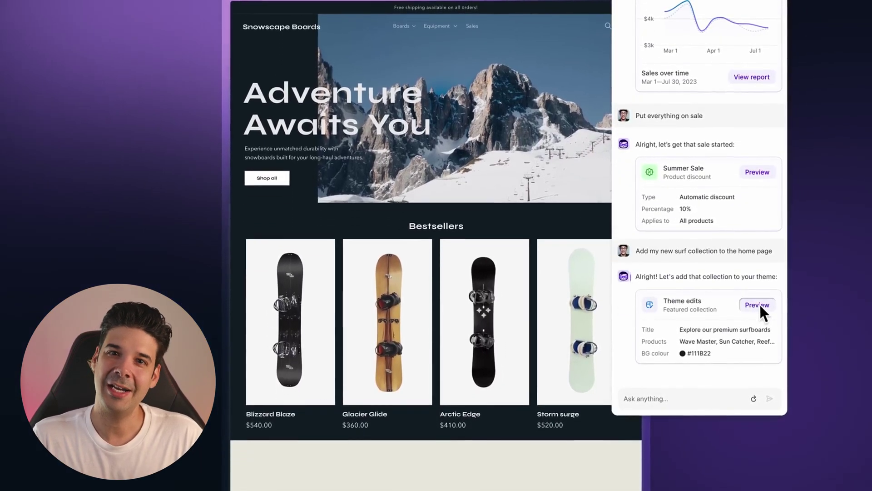
pyautogui.click(759, 304)
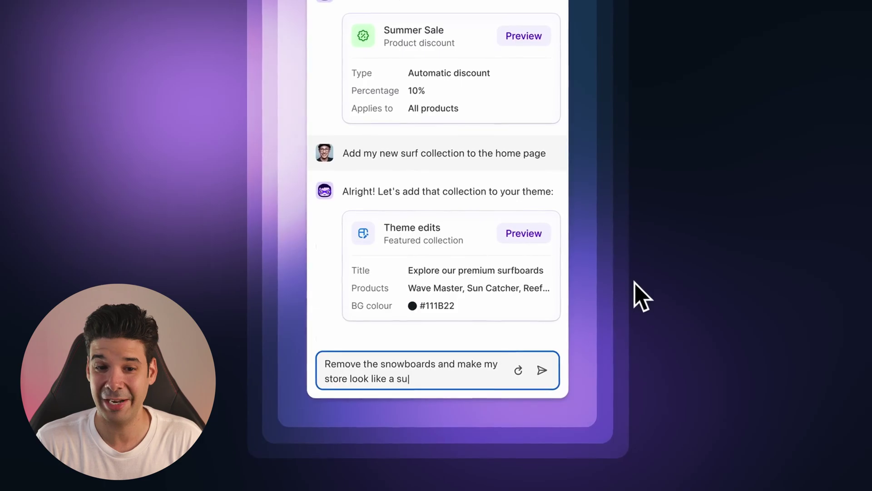
# Step: Request a surf-shop restyle, then 'Write new content for my hero banner focused on selling surfboards'
pyautogui.press('Return')
pyautogui.write('Write')
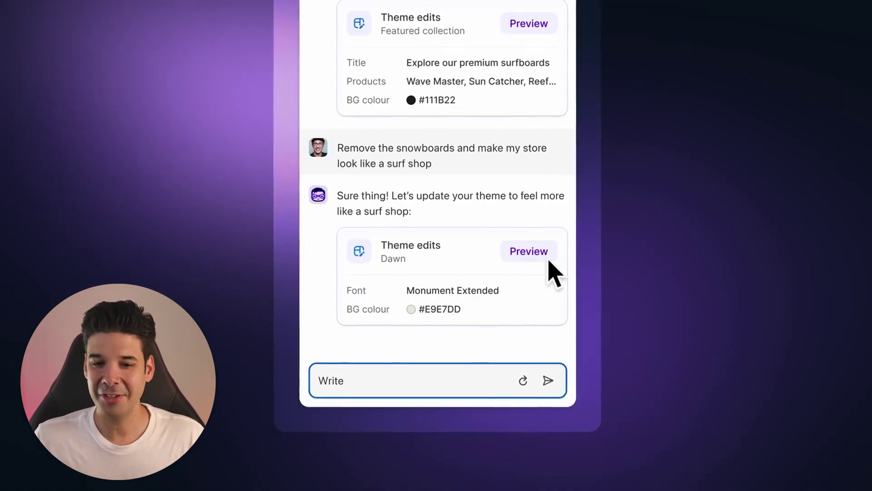
pyautogui.write(' new content for my hero banner focused on selling surfboards')
pyautogui.press('Return')
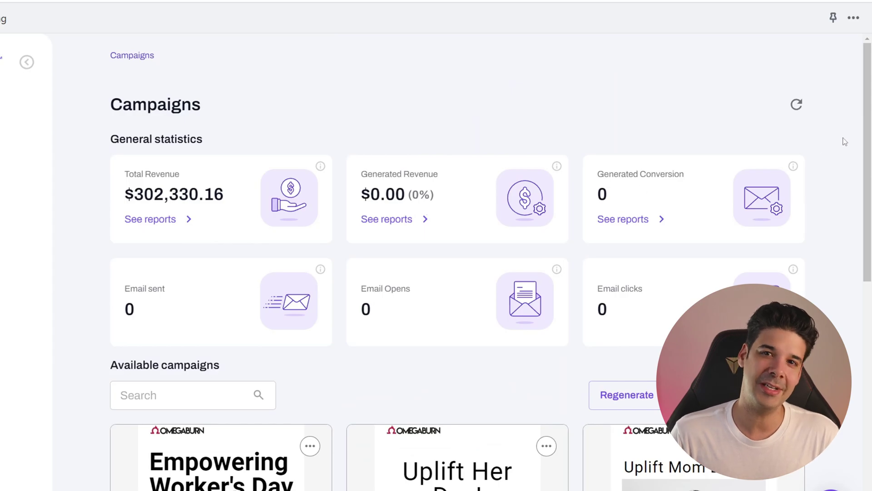
# Step: Preview the grey T-shirt campaign email from the Available campaigns list
pyautogui.scroll(-6, 849, 204)
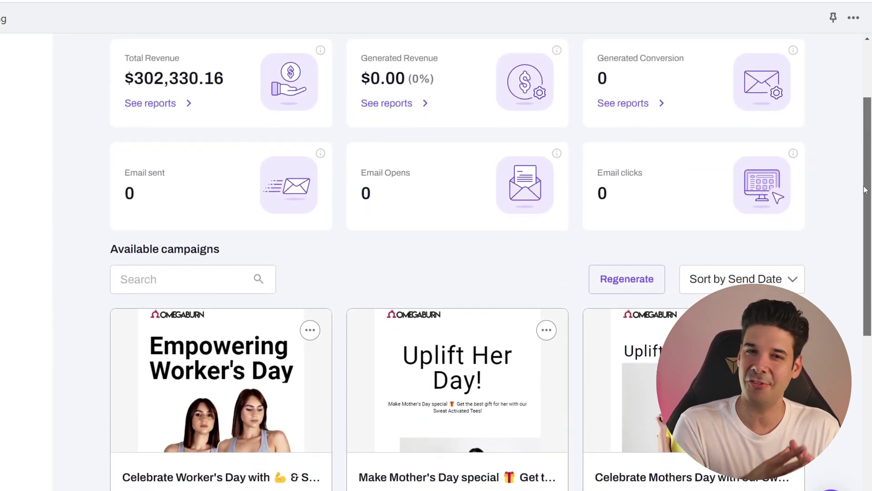
pyautogui.scroll(-3, 858, 271)
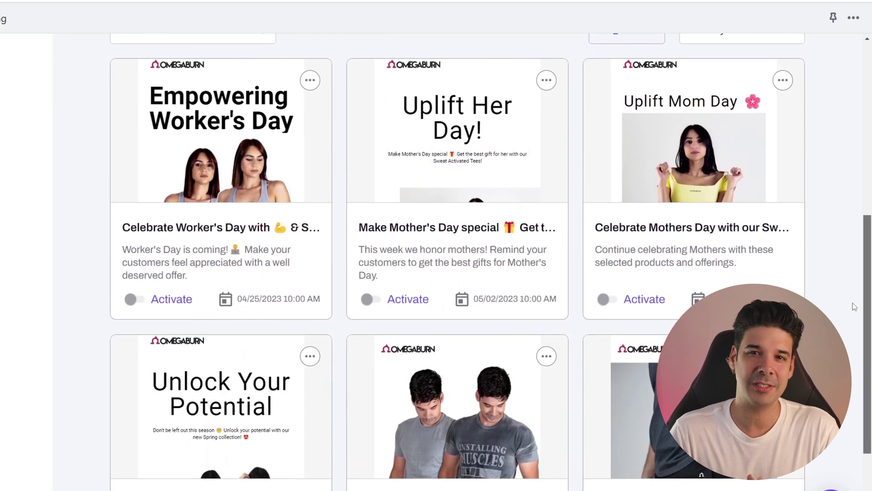
pyautogui.scroll(-1, 851, 334)
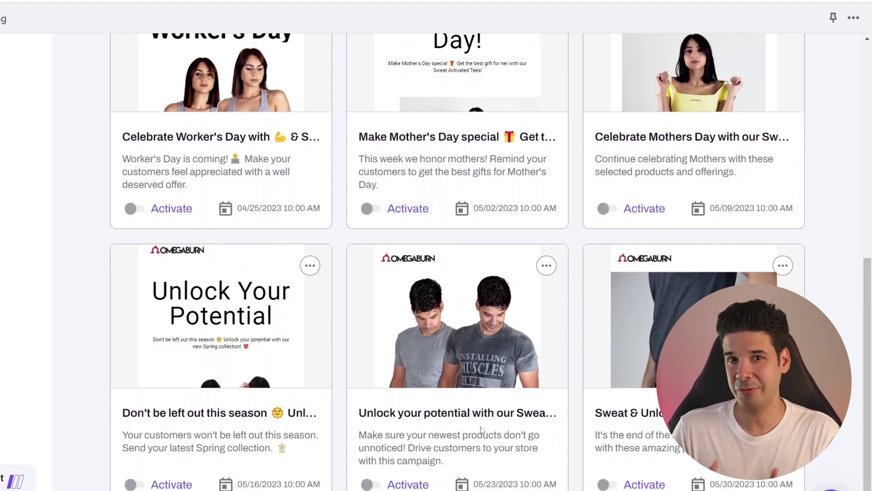
pyautogui.click(547, 267)
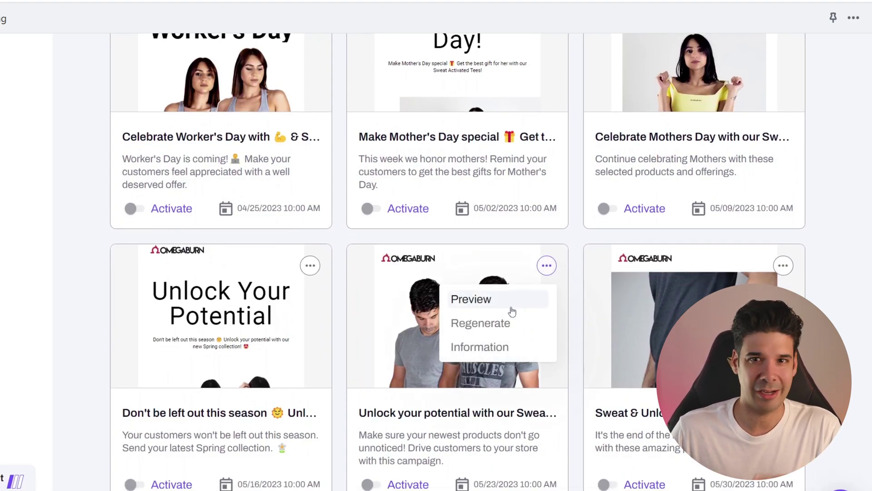
pyautogui.click(473, 300)
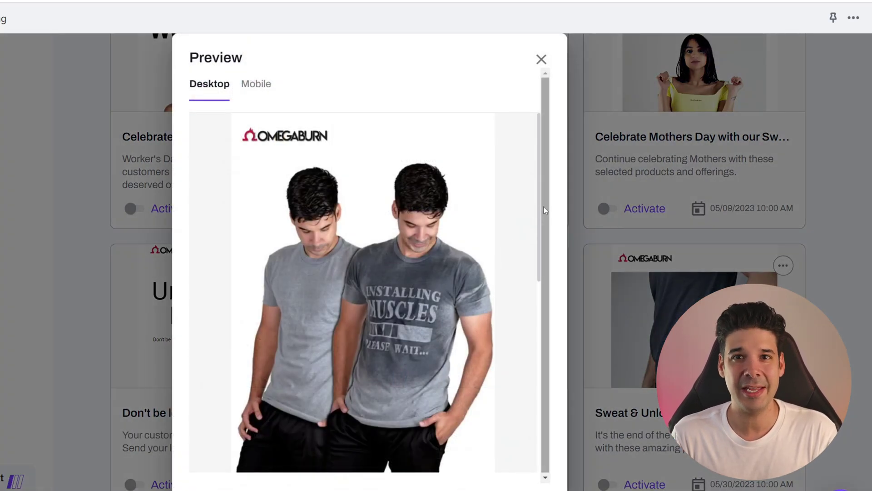
pyautogui.scroll(-6, 535, 254)
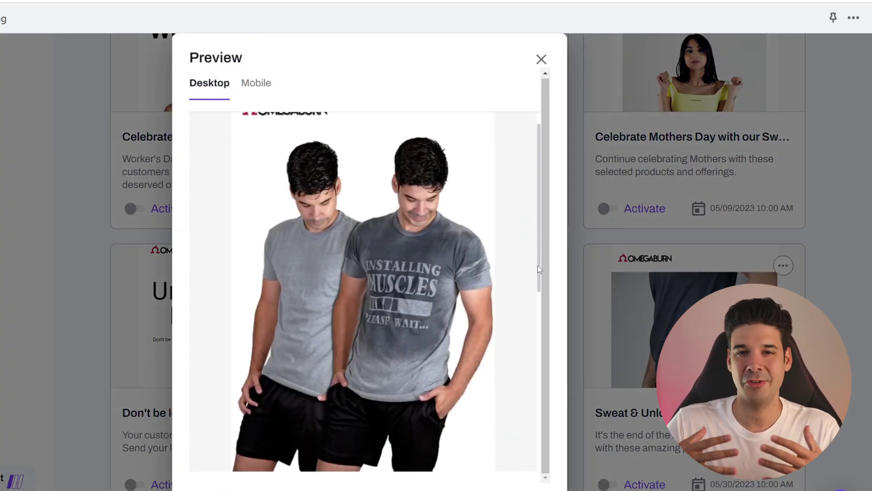